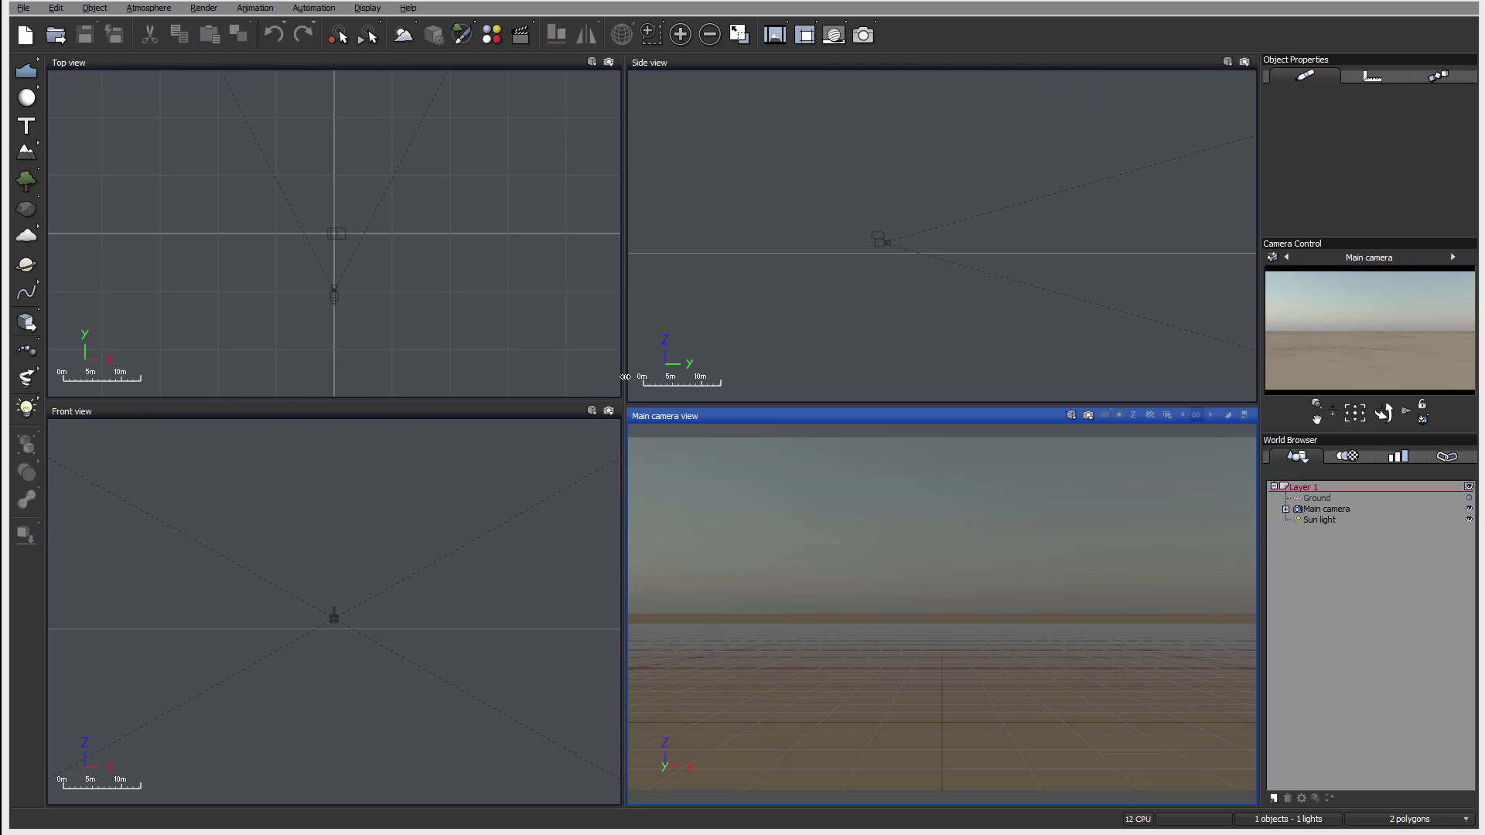
Resize the viewports, widening the Top and Front views and making the upper two views slightly taller.
drag(623, 366, 691, 366)
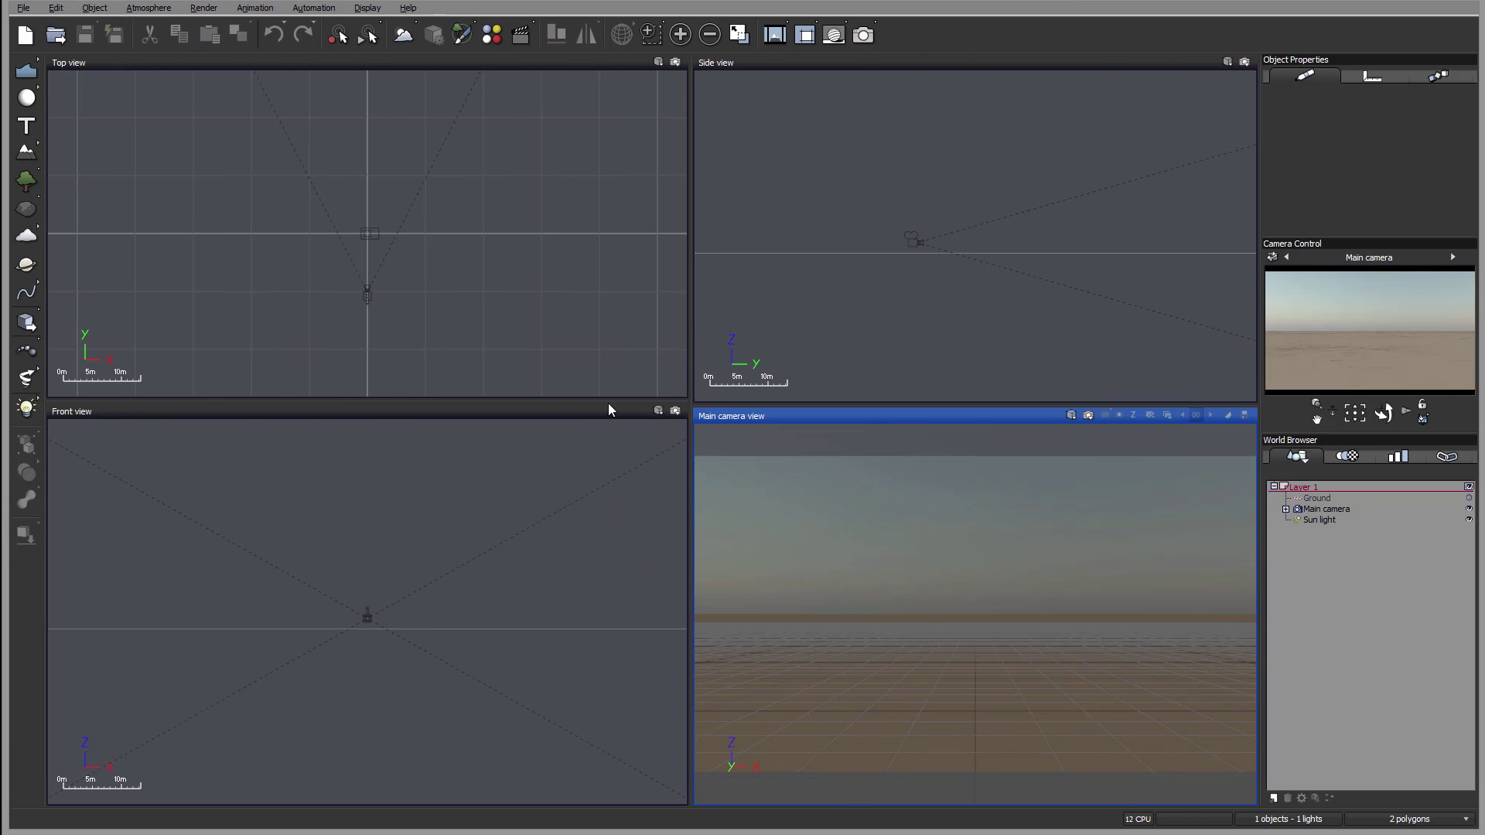
mouse_move(608, 403)
mouse_down()
mouse_move(620, 442)
mouse_move(625, 416)
mouse_up()
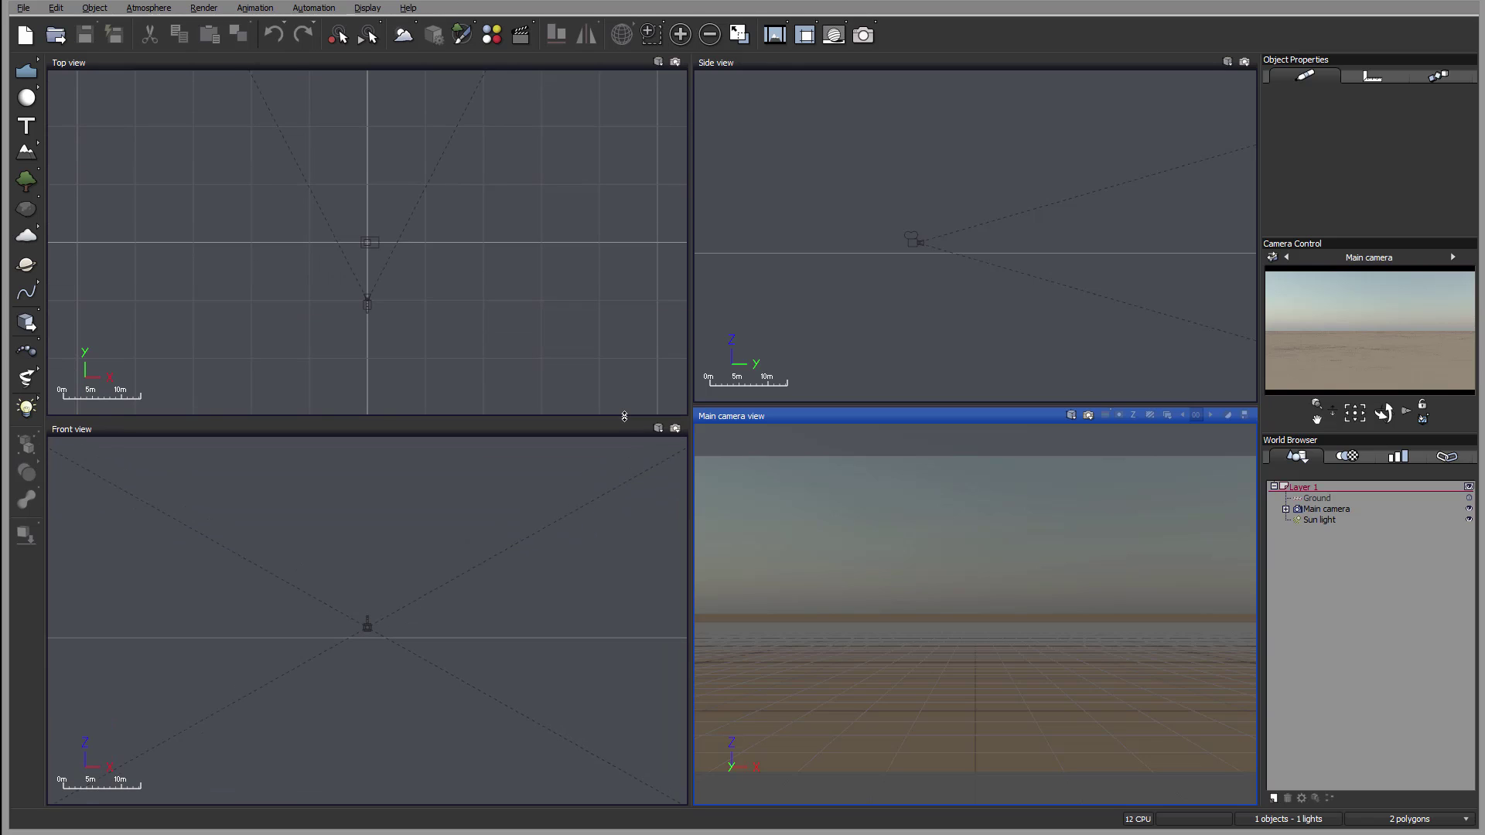
drag(843, 404, 853, 417)
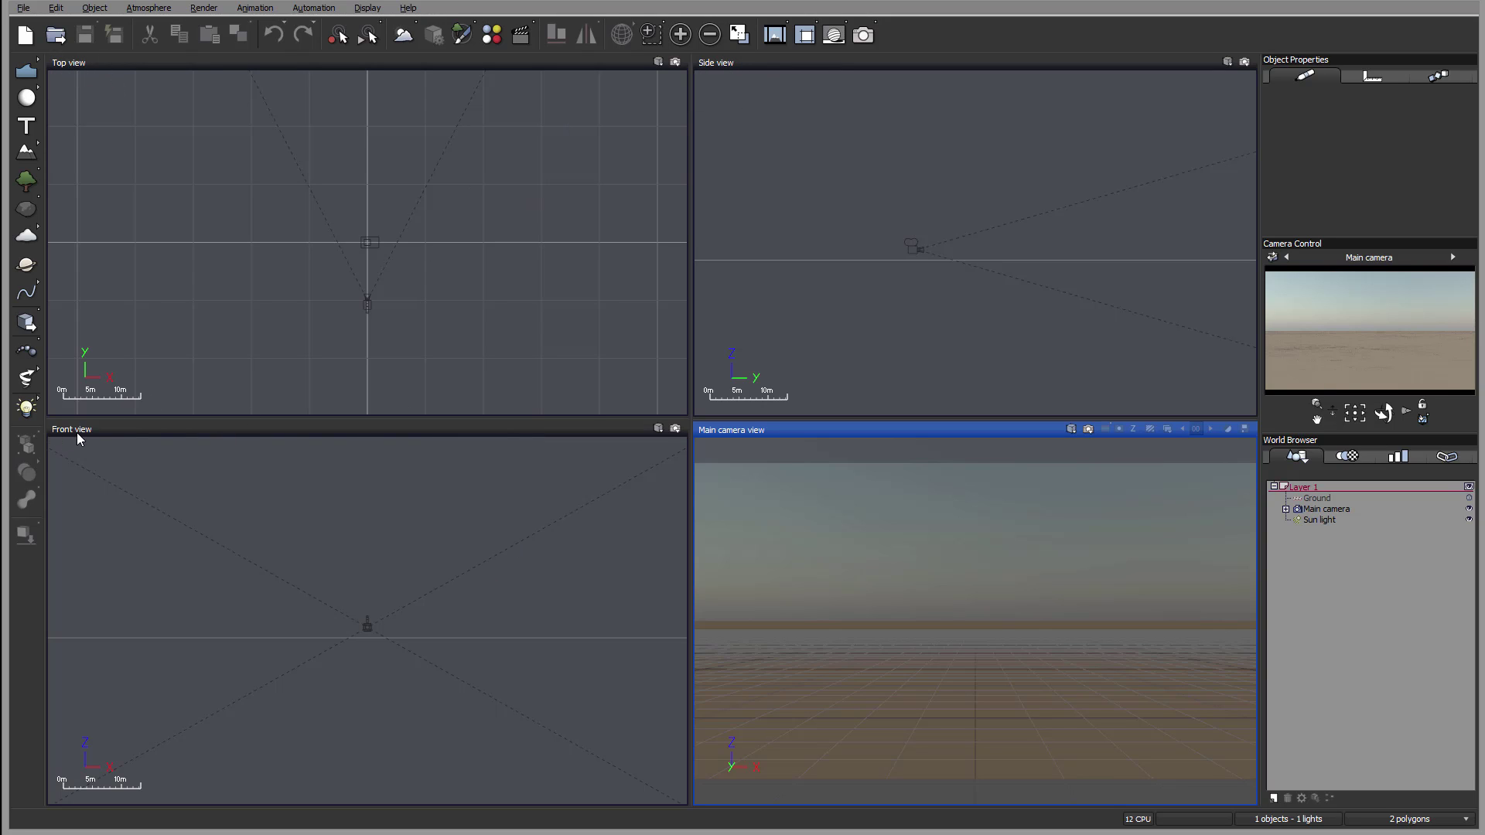
Maximize the Top view and restore the four-view layout.
click(659, 61)
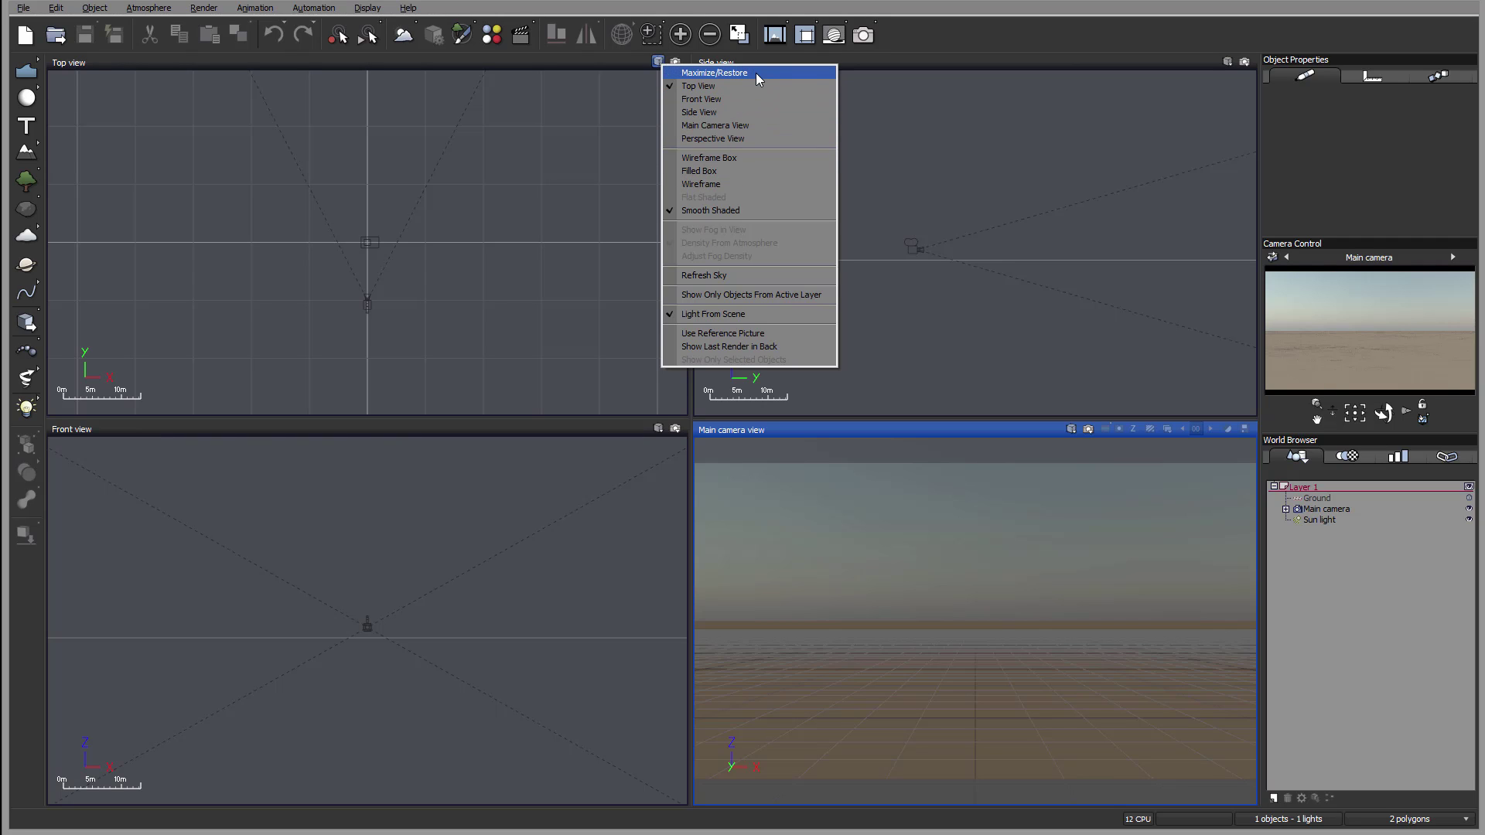
click(755, 73)
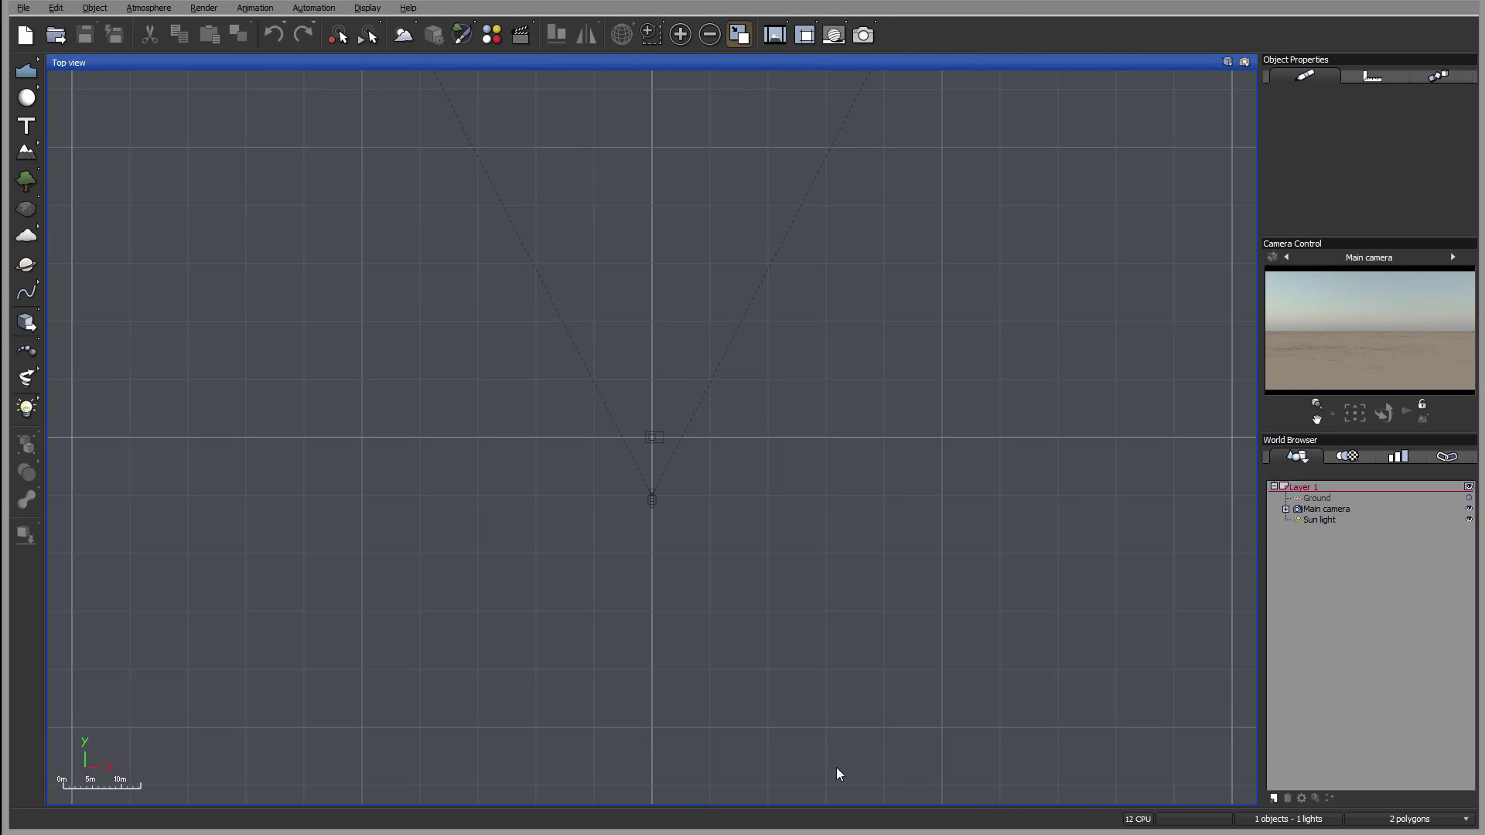
double_click(988, 62)
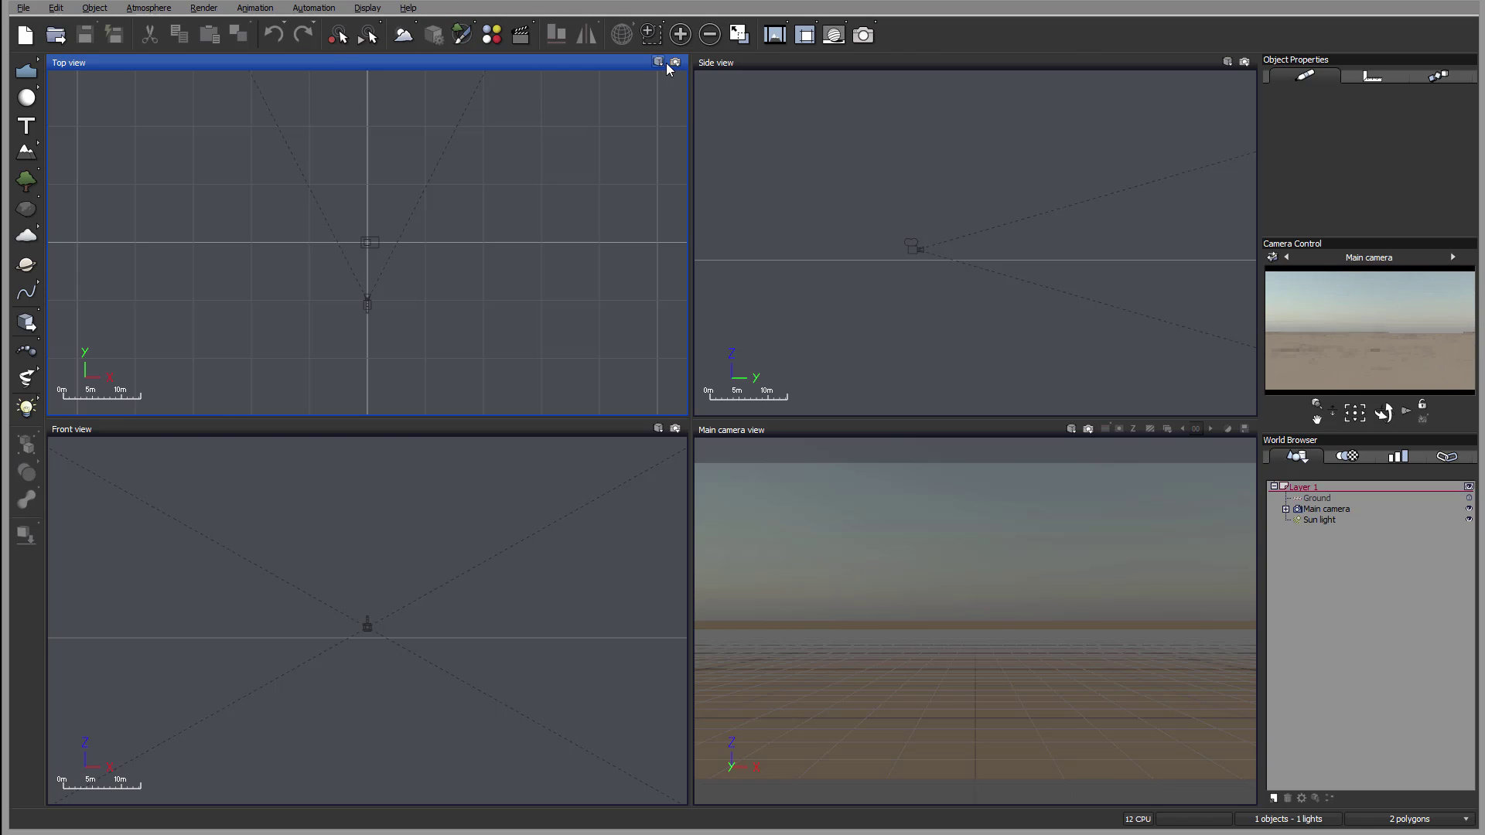
Switch the Top view's viewport to the Main Camera View and the Side View, and set it back to Top View.
click(659, 62)
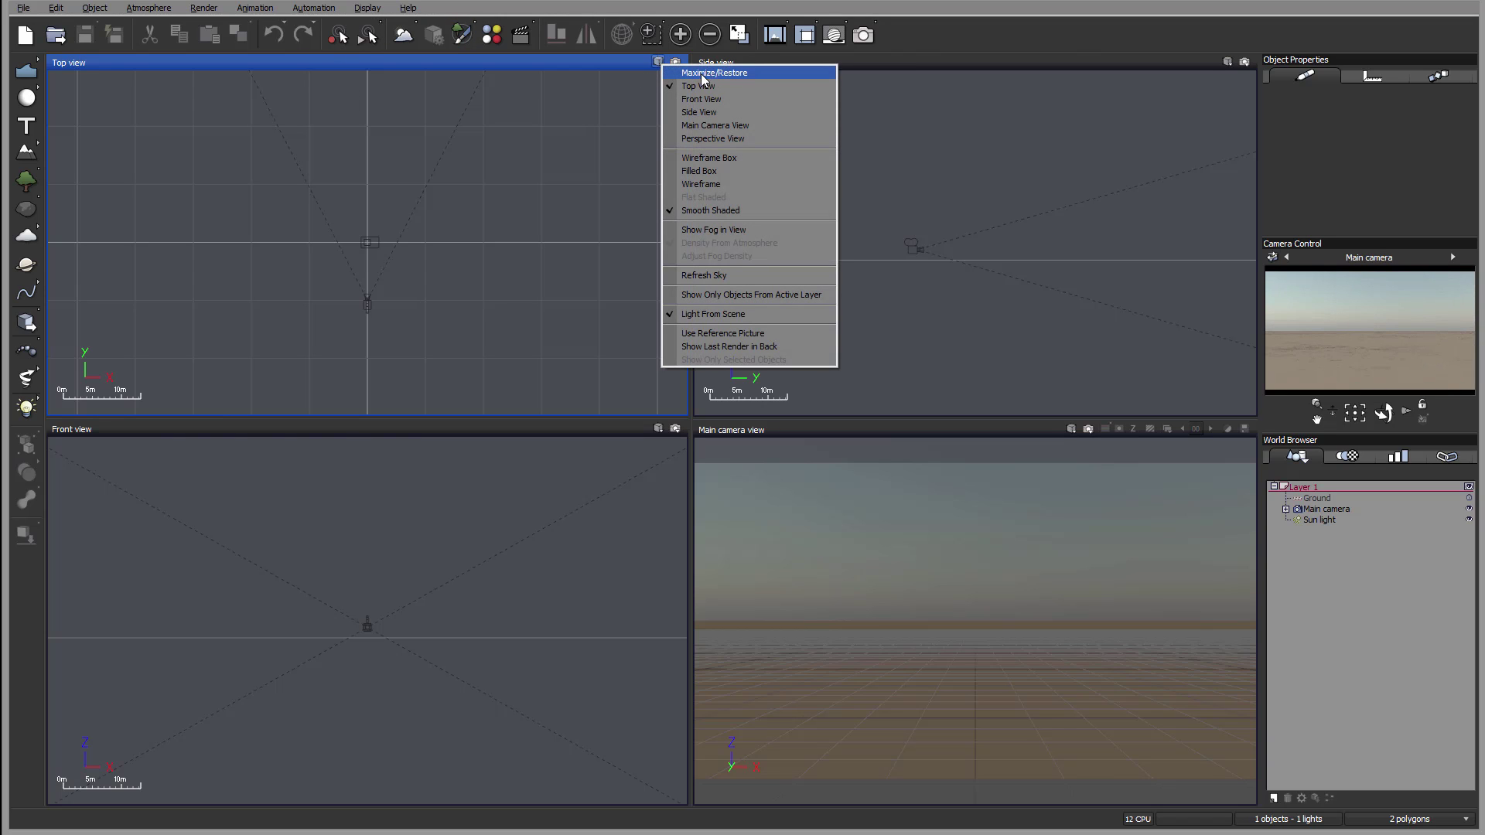
click(736, 126)
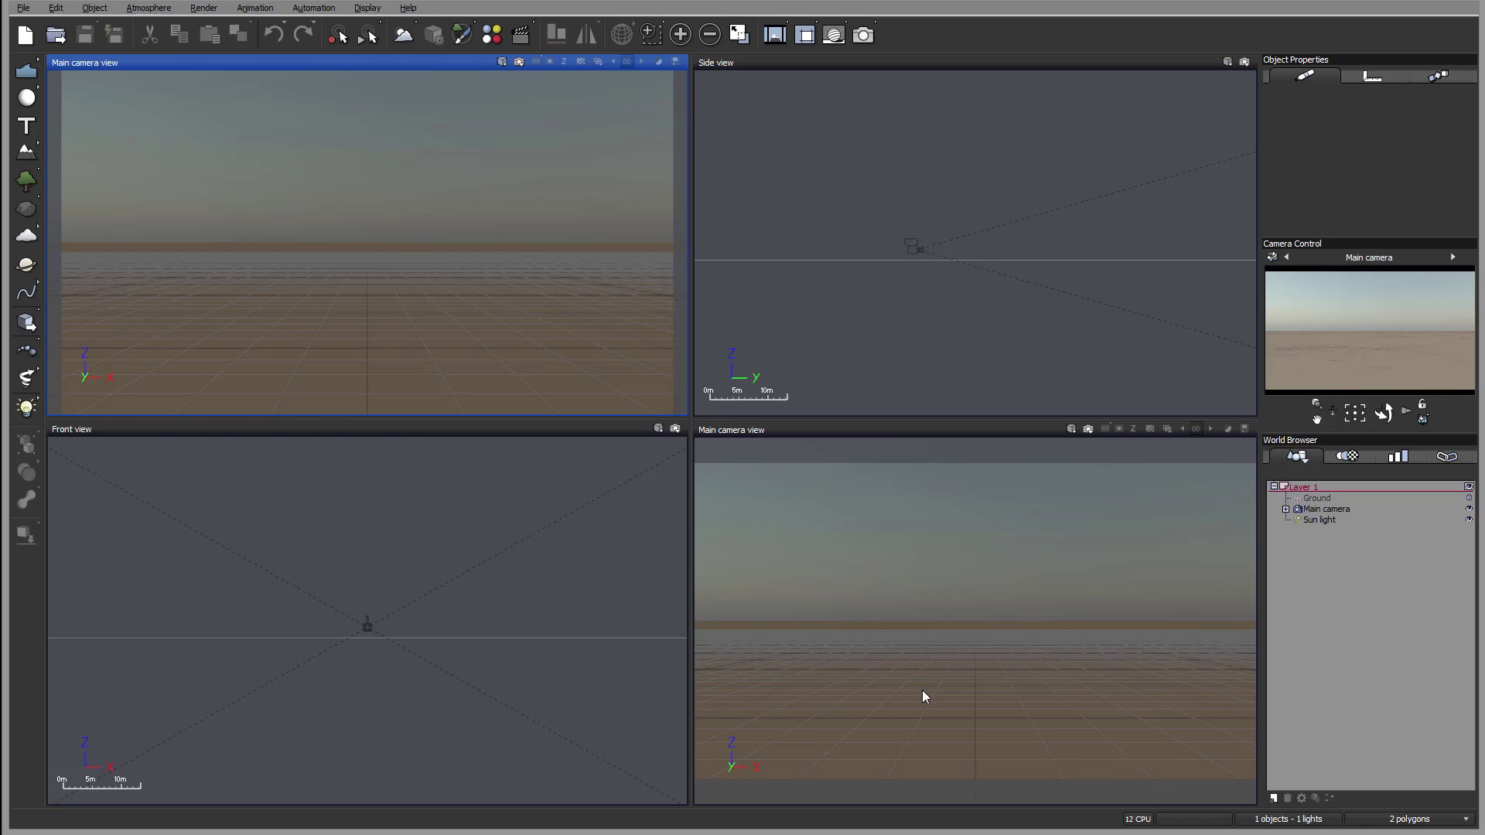
click(499, 61)
click(592, 114)
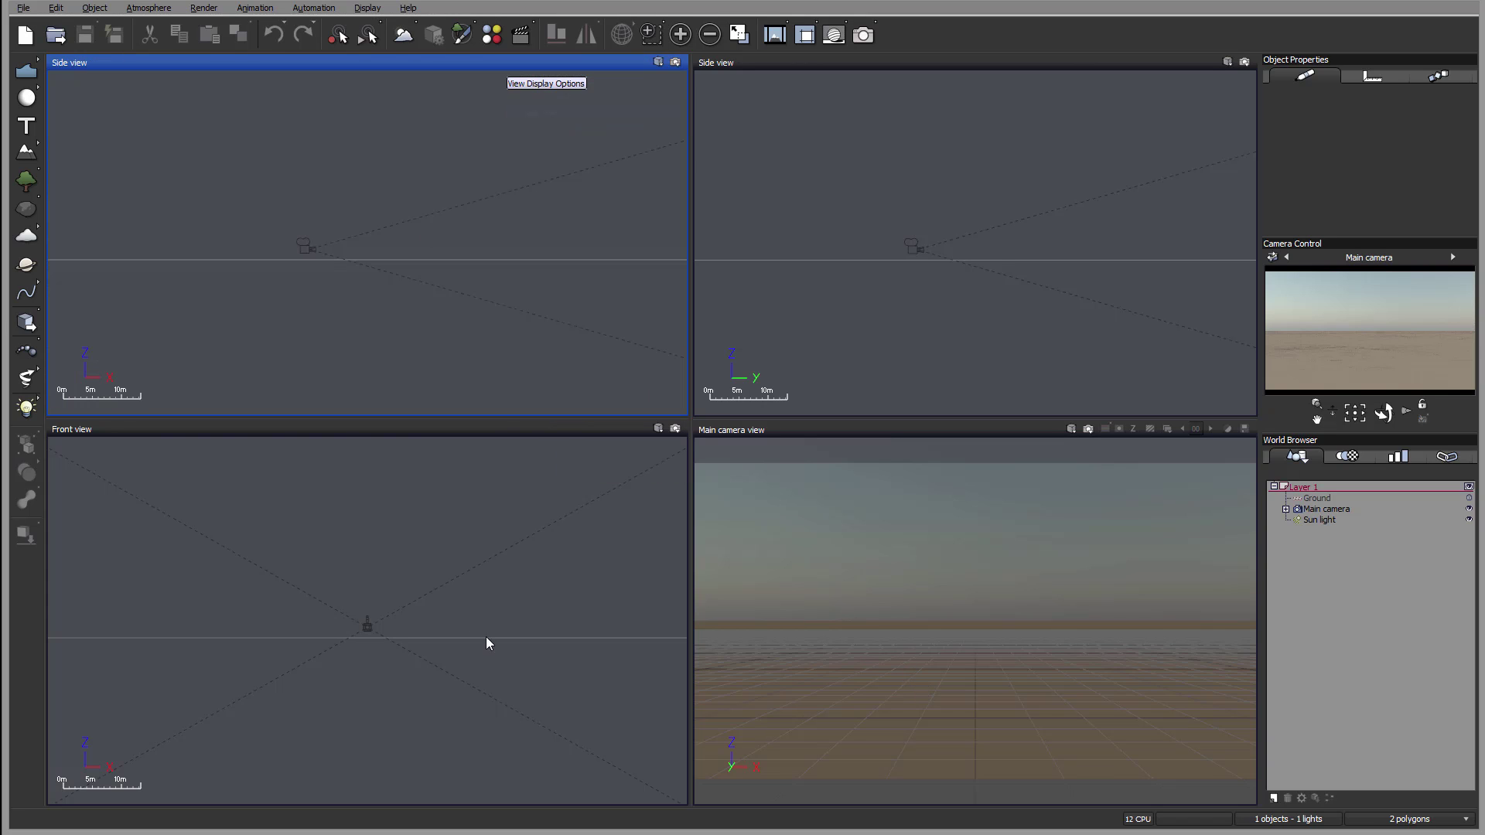
click(658, 62)
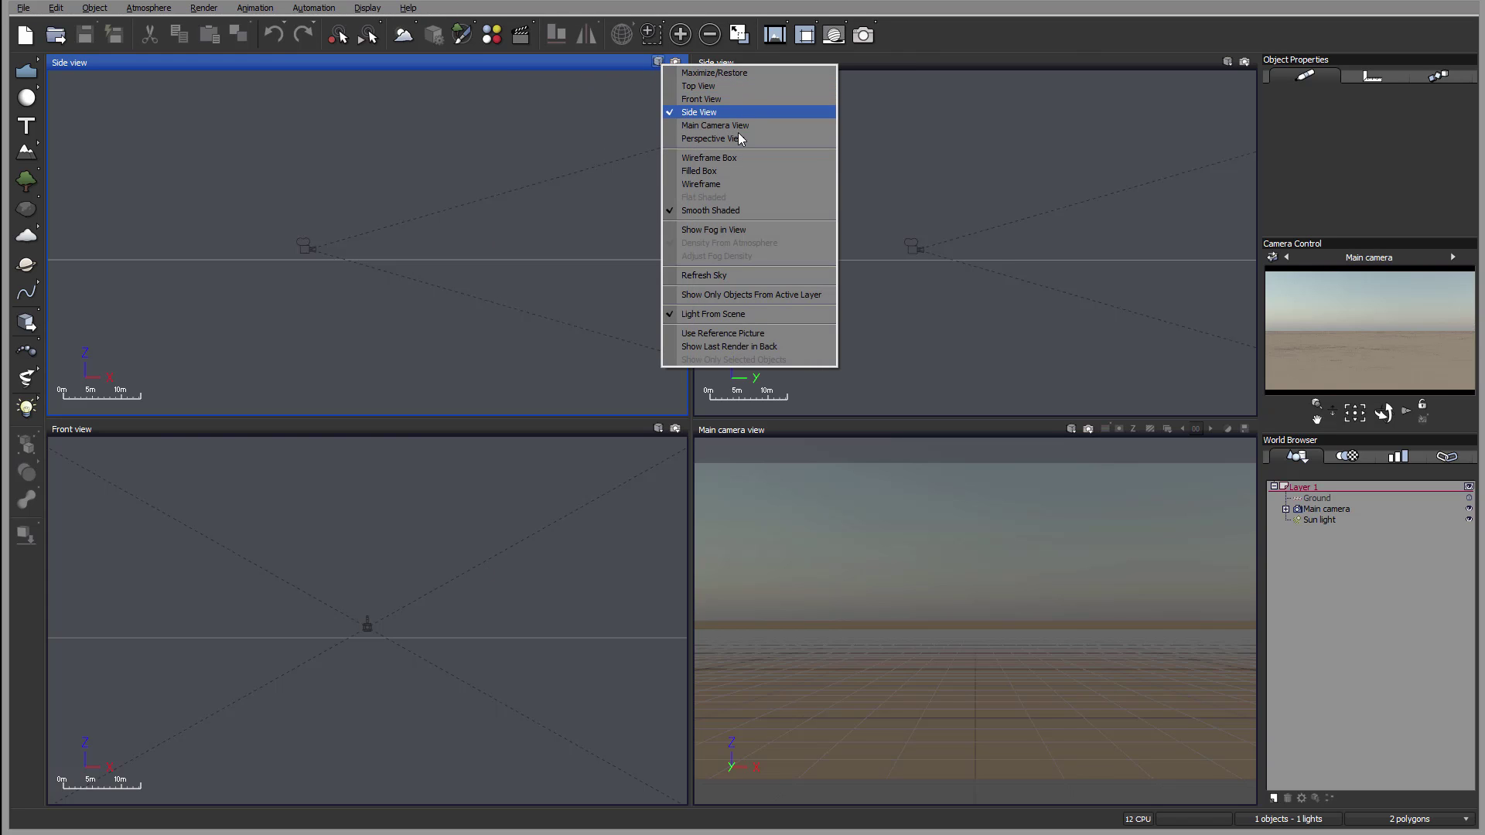
click(733, 88)
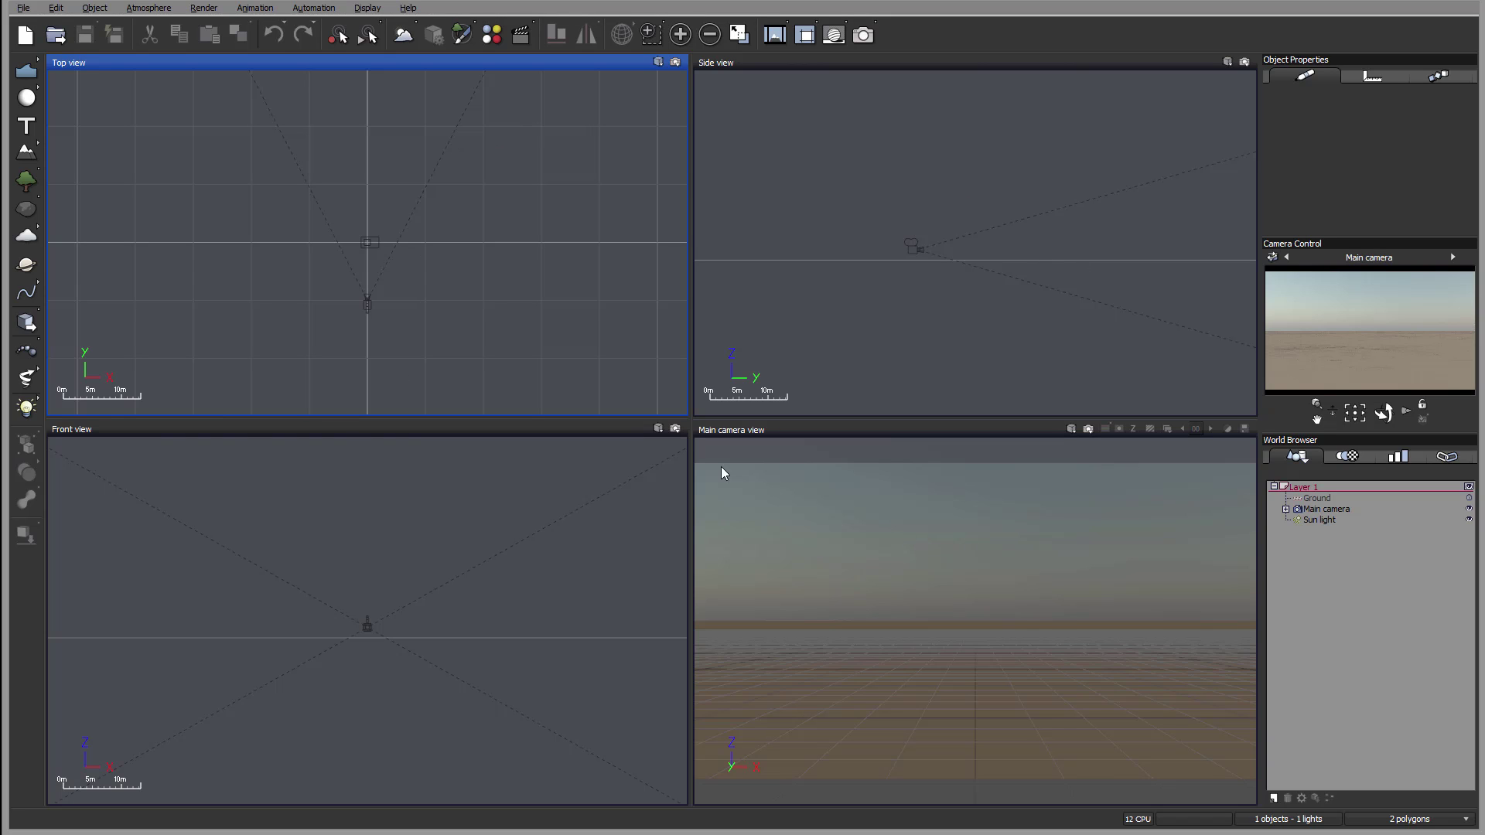
Examine the Display Options and General Preferences in the program options and close them without changes.
click(24, 7)
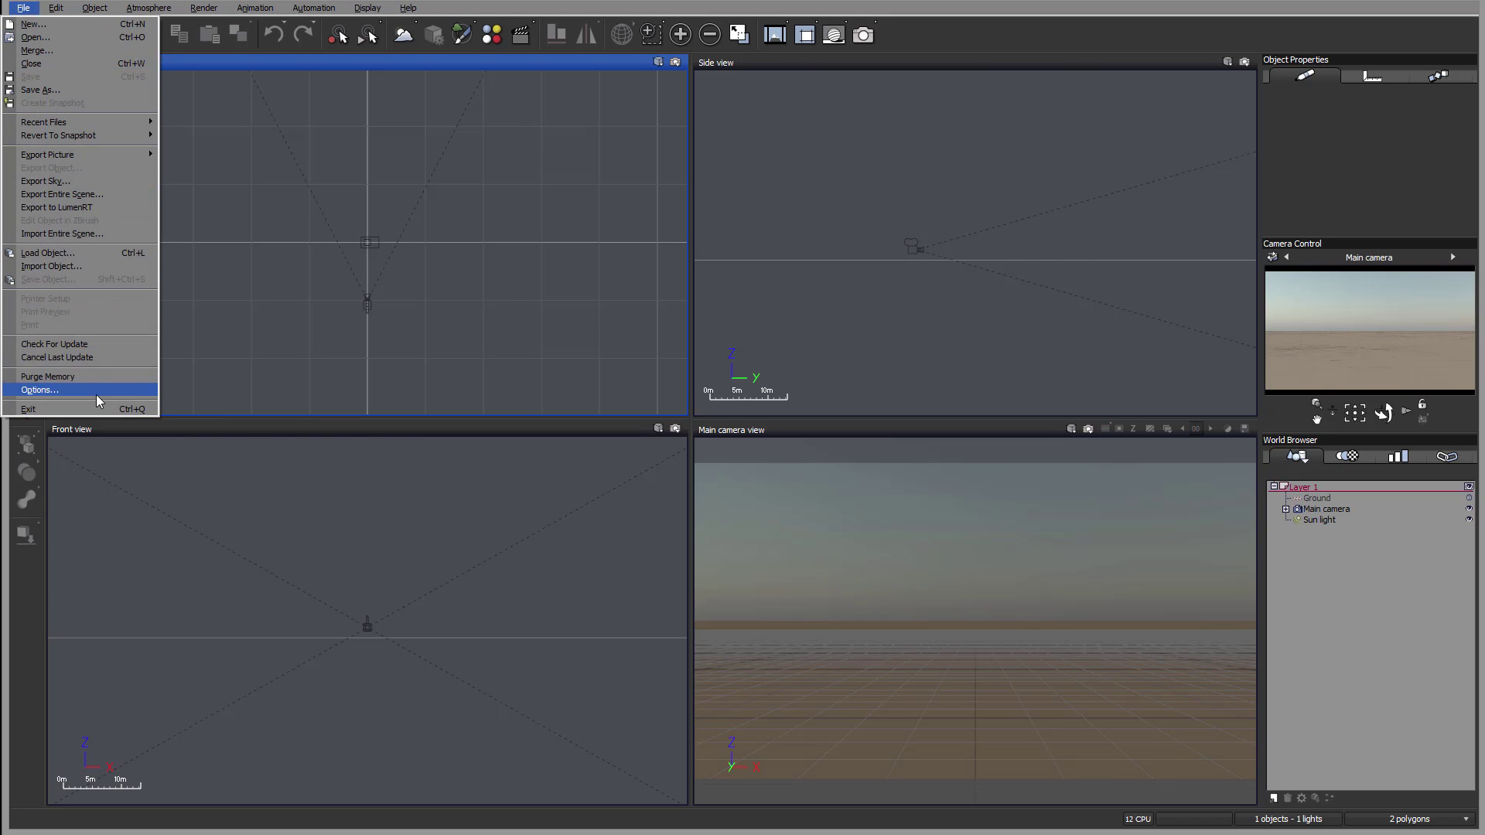
click(100, 390)
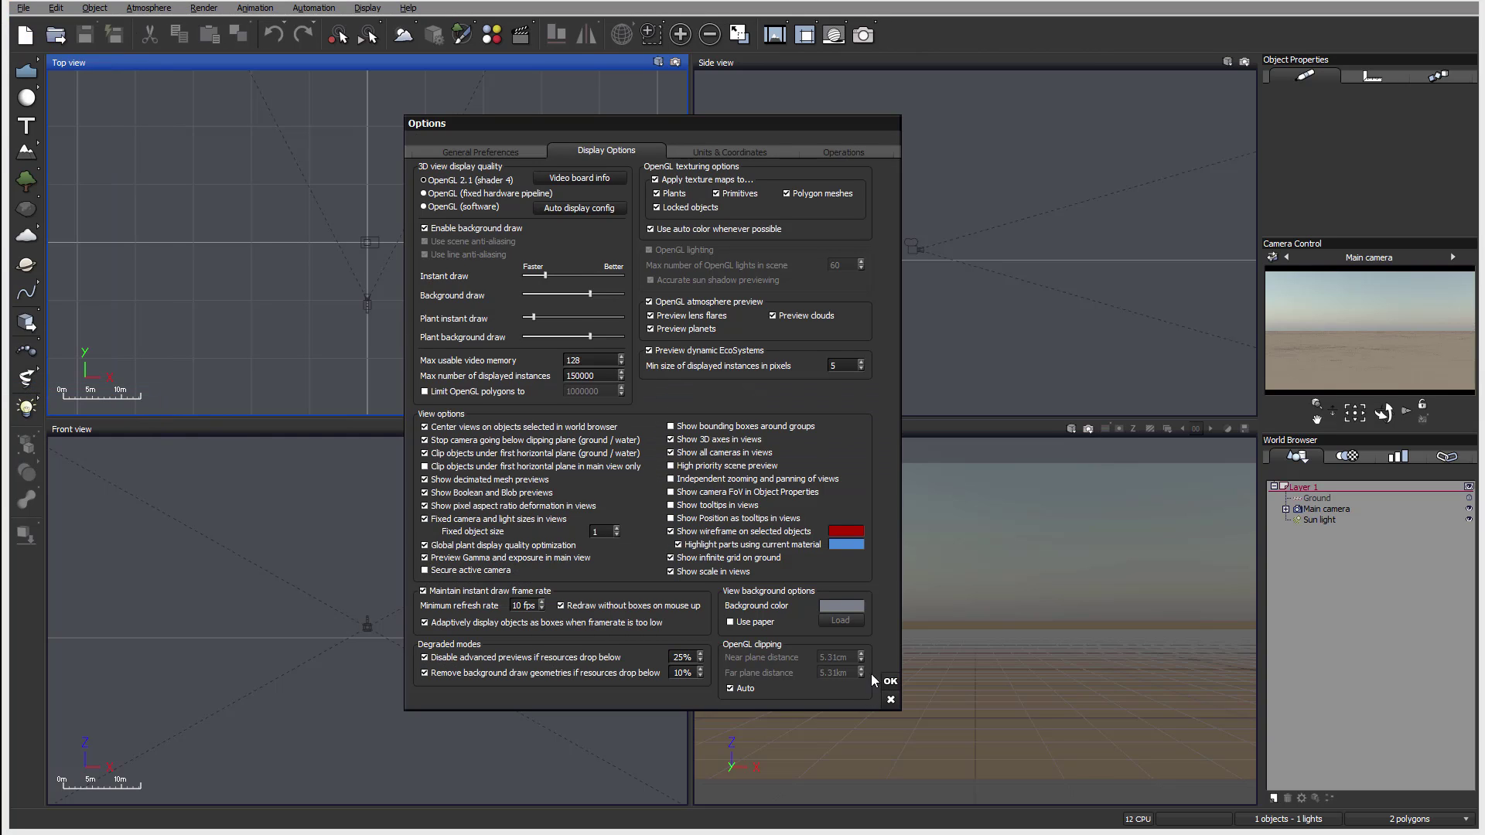
click(481, 152)
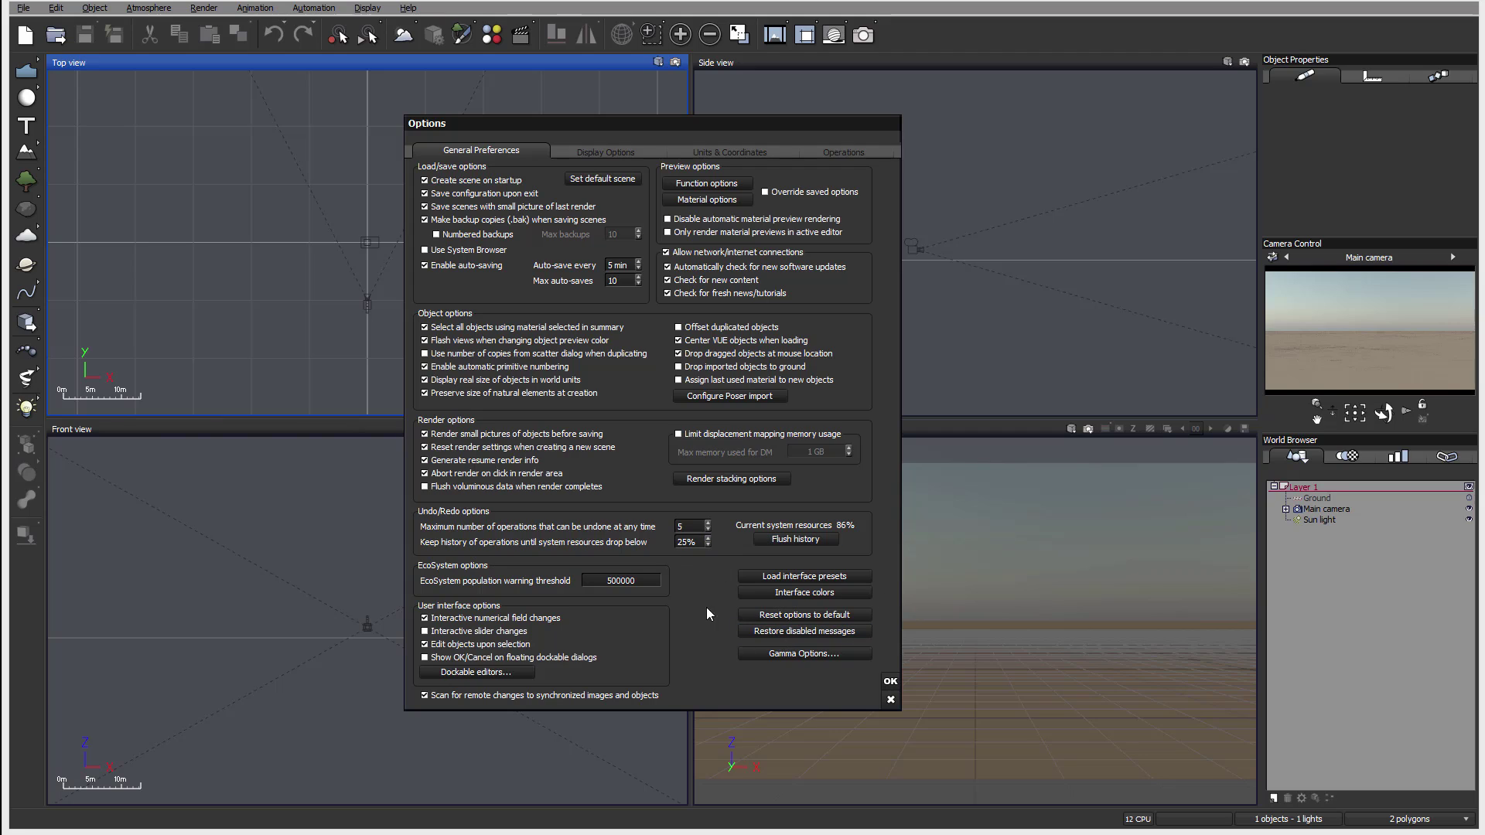
click(888, 705)
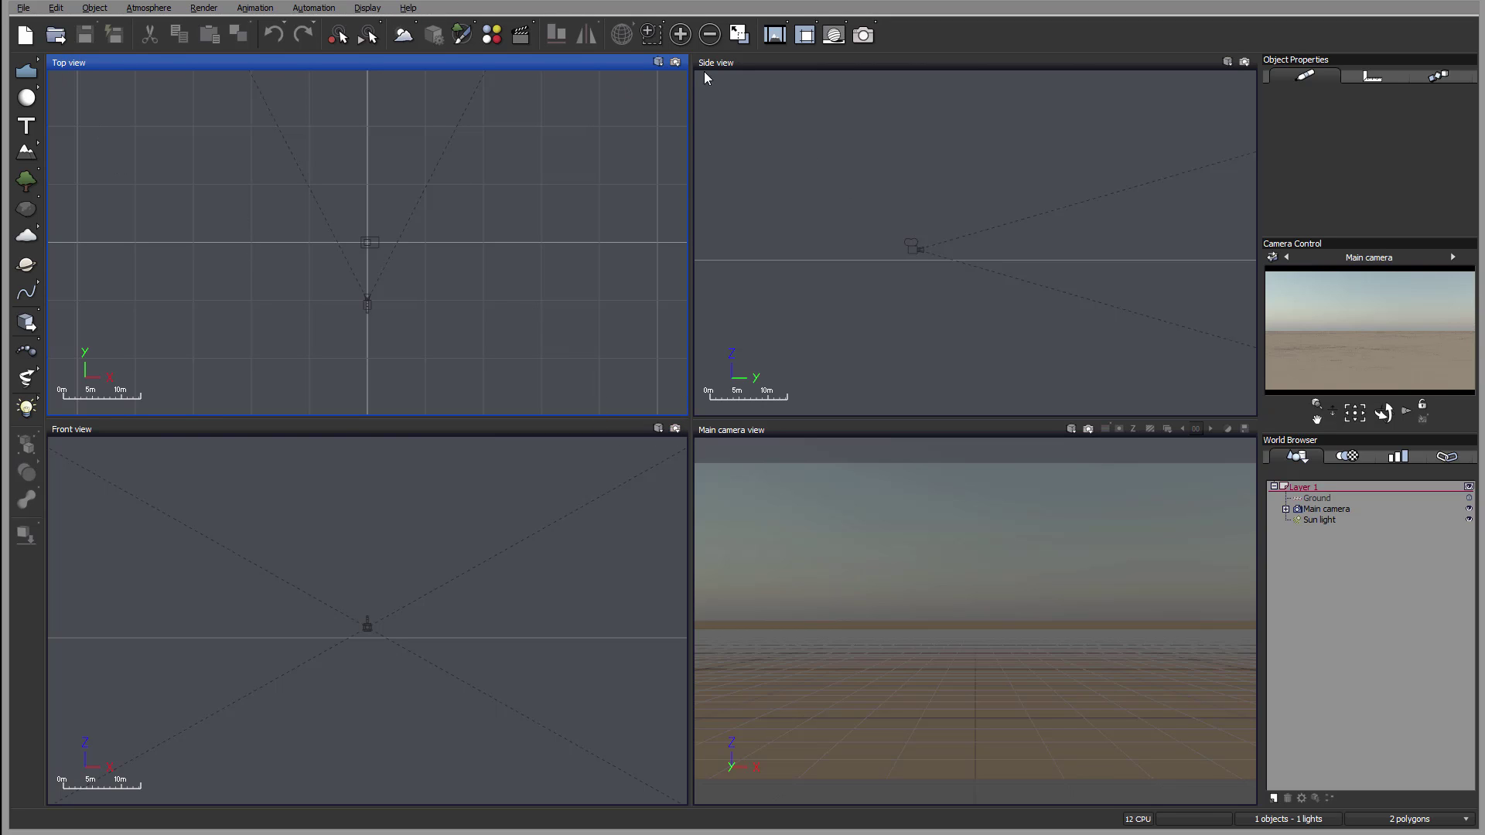
click(660, 62)
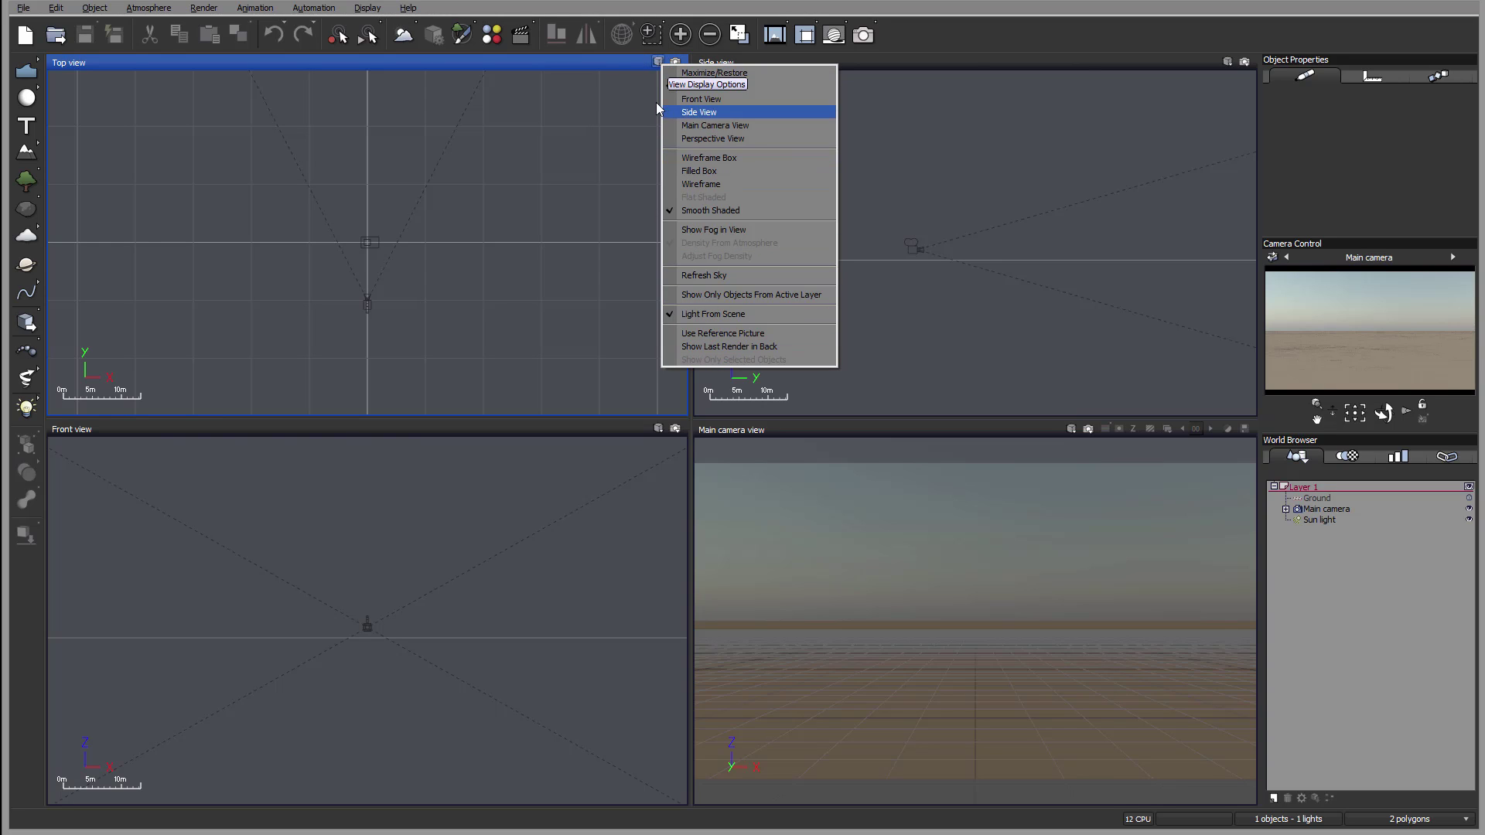
click(611, 72)
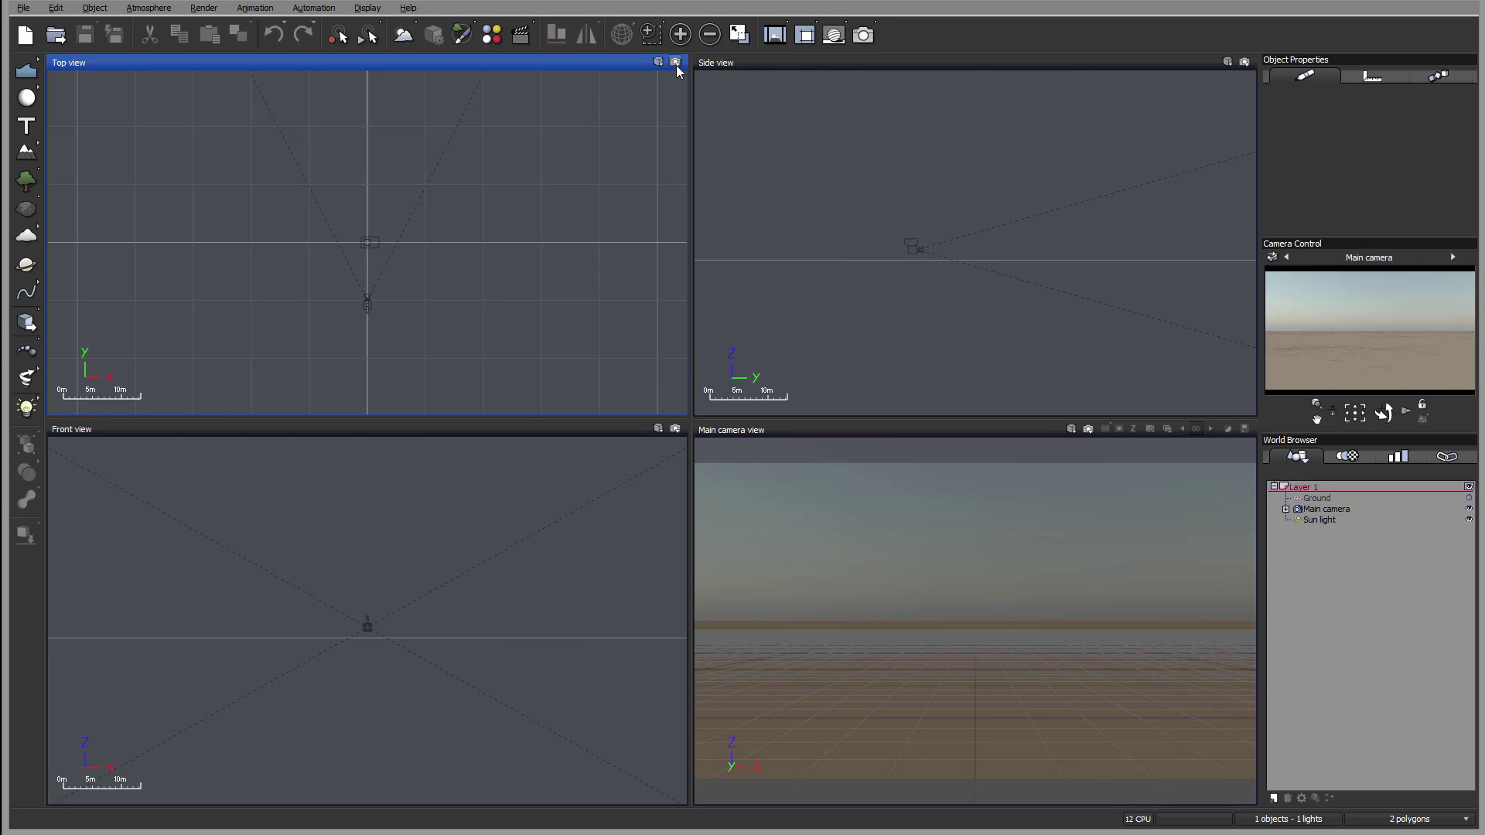
click(675, 61)
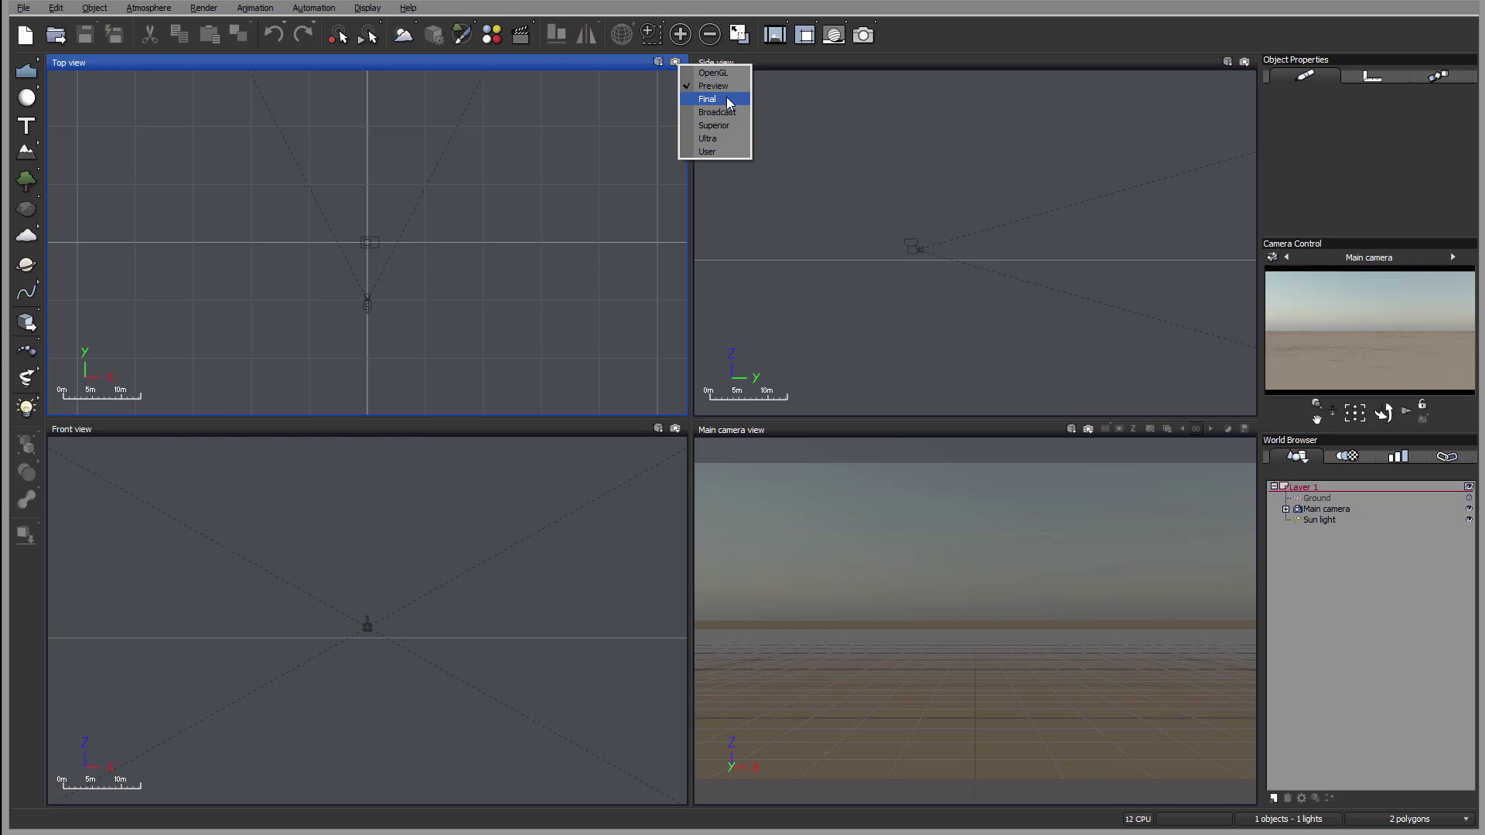
click(555, 174)
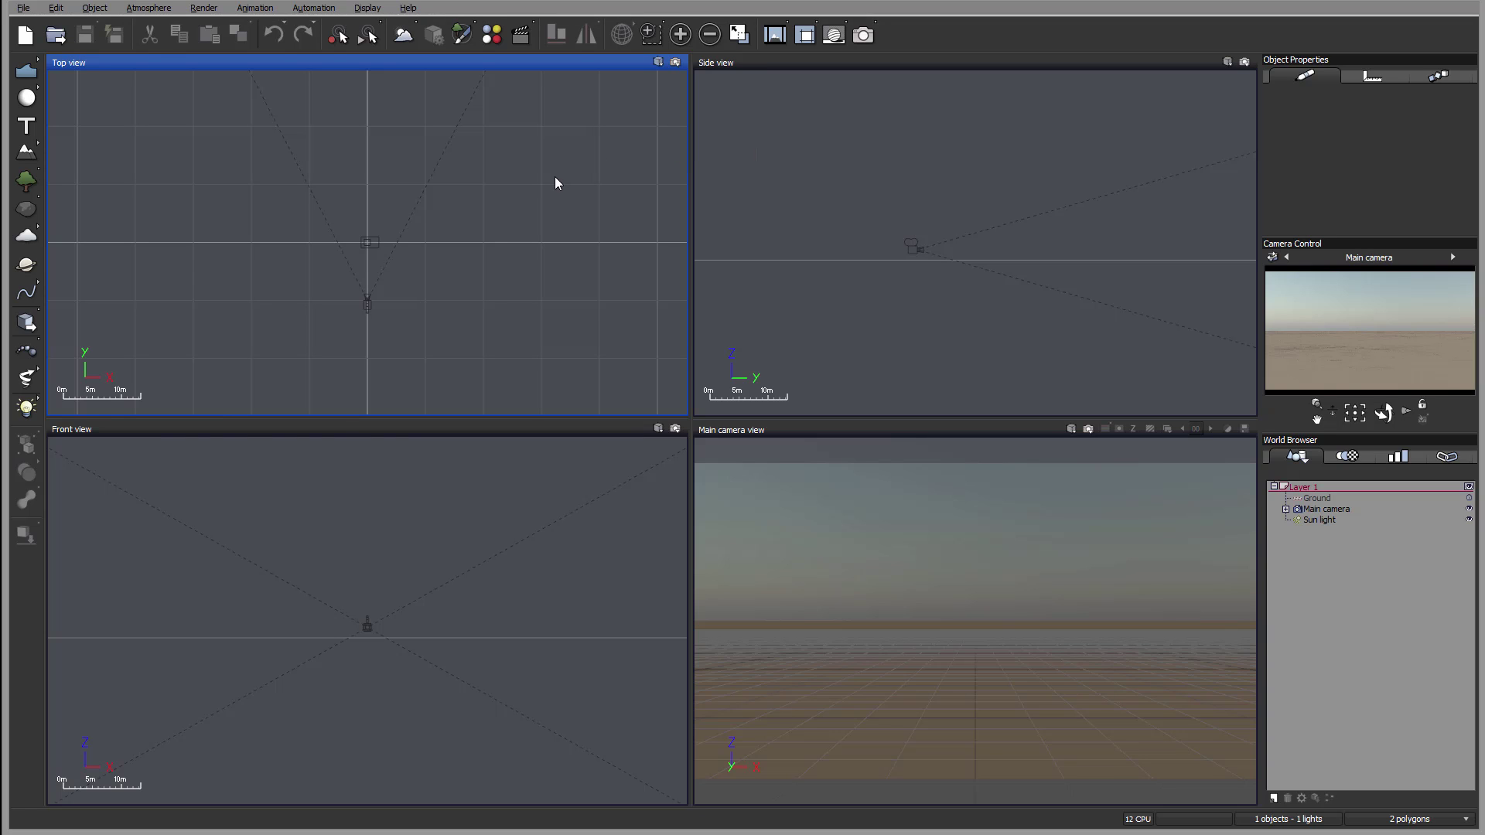
Examine the Render Options for preset quality, renderer and picture size, and close them without changes.
right_click(864, 35)
drag(761, 243, 750, 158)
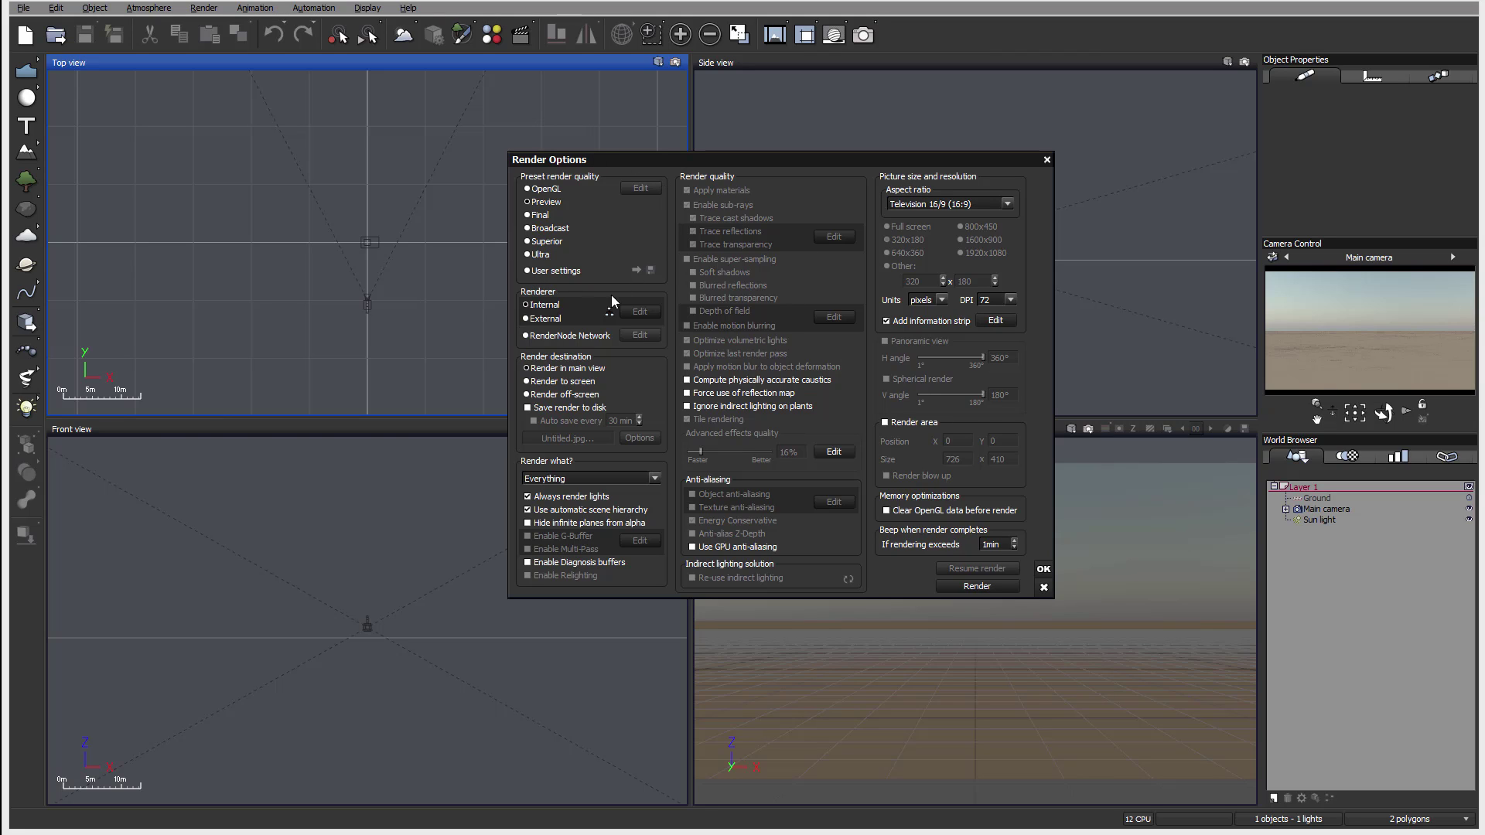
click(1044, 587)
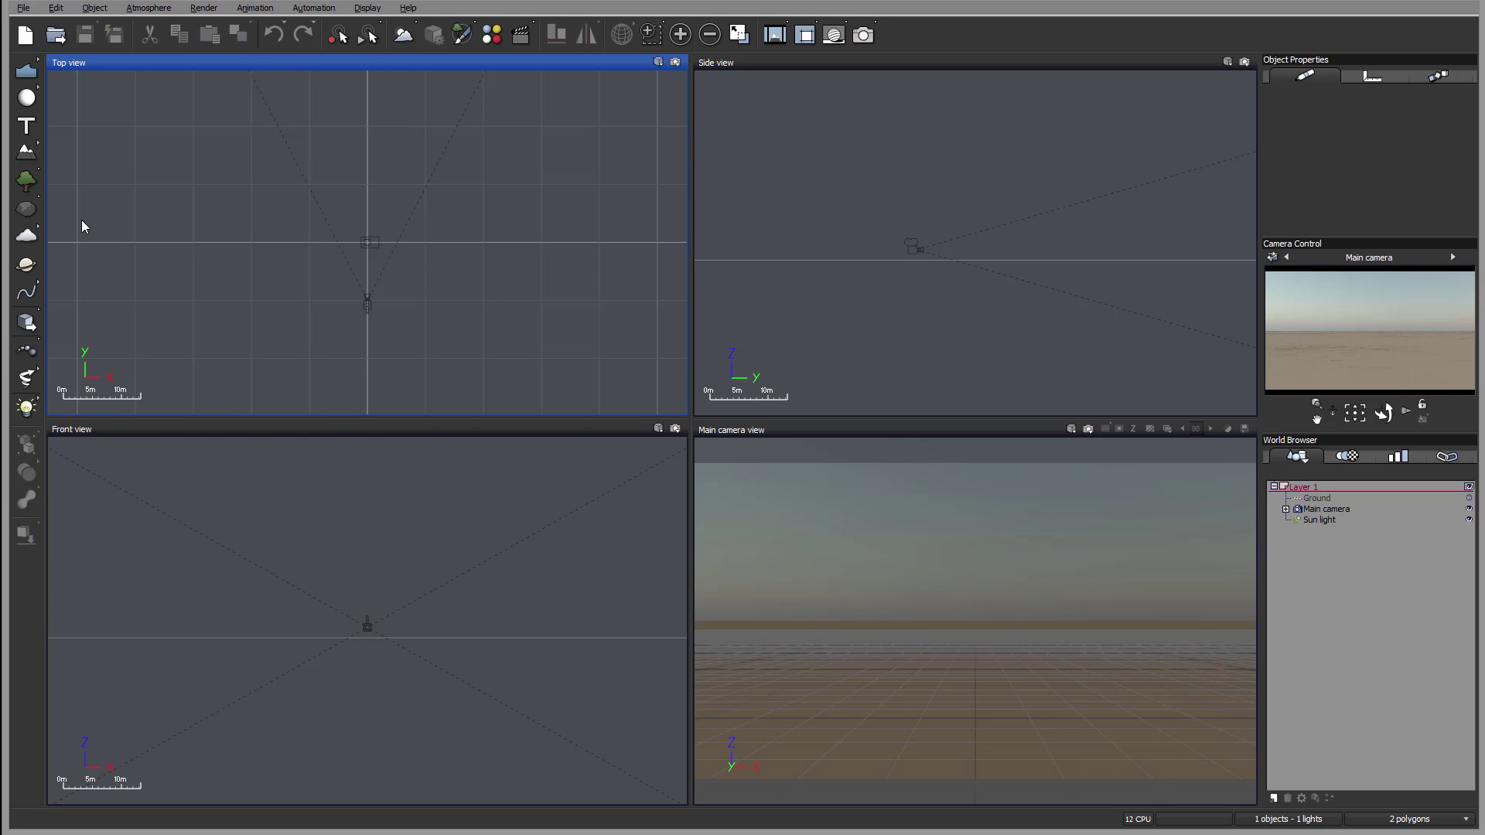
Create a sphere and move it in the Top view about 12 m along negative X and 3 m along positive Y.
click(25, 98)
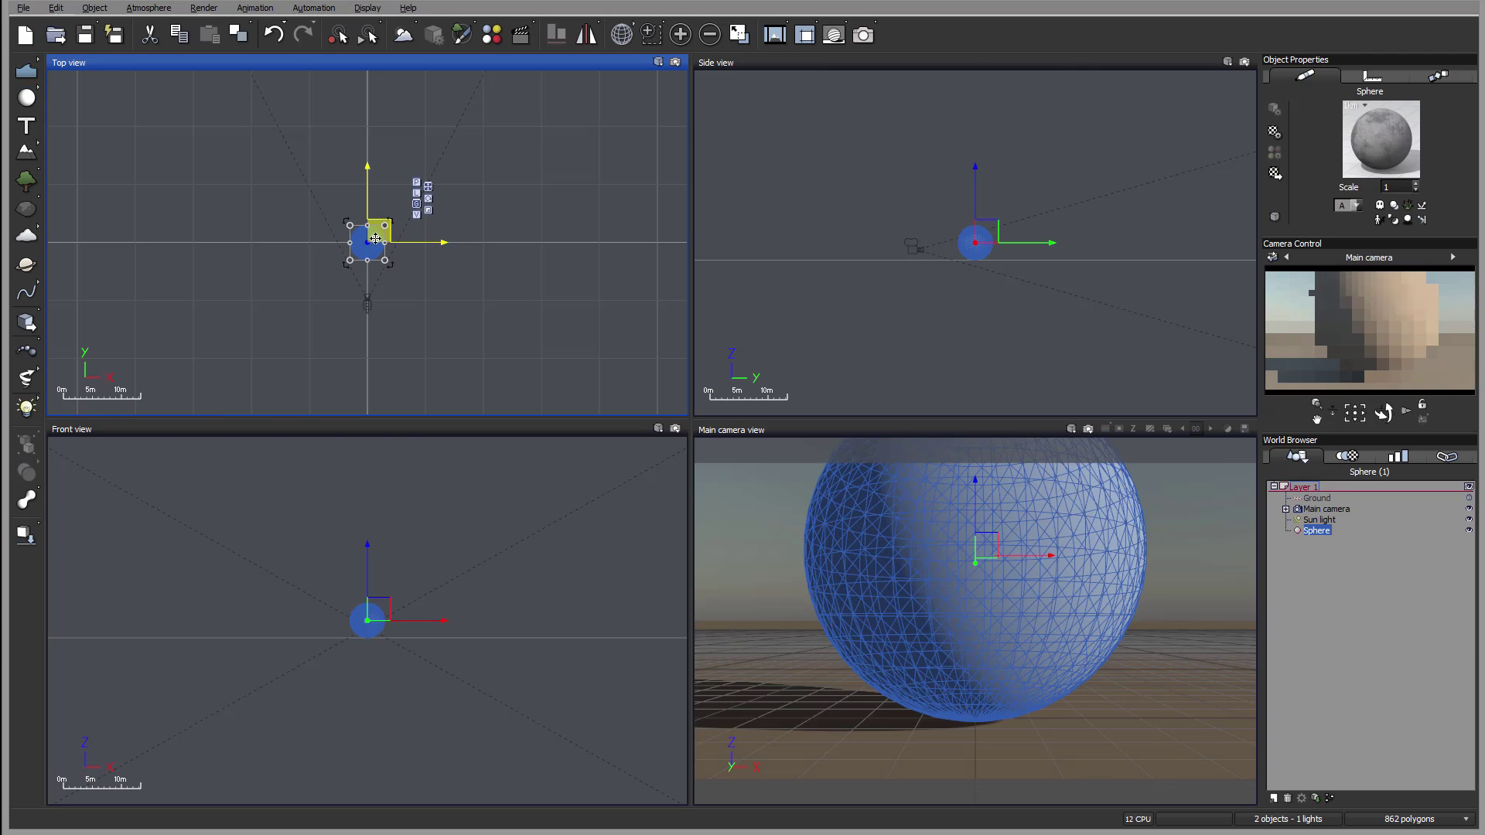
drag(374, 239, 303, 223)
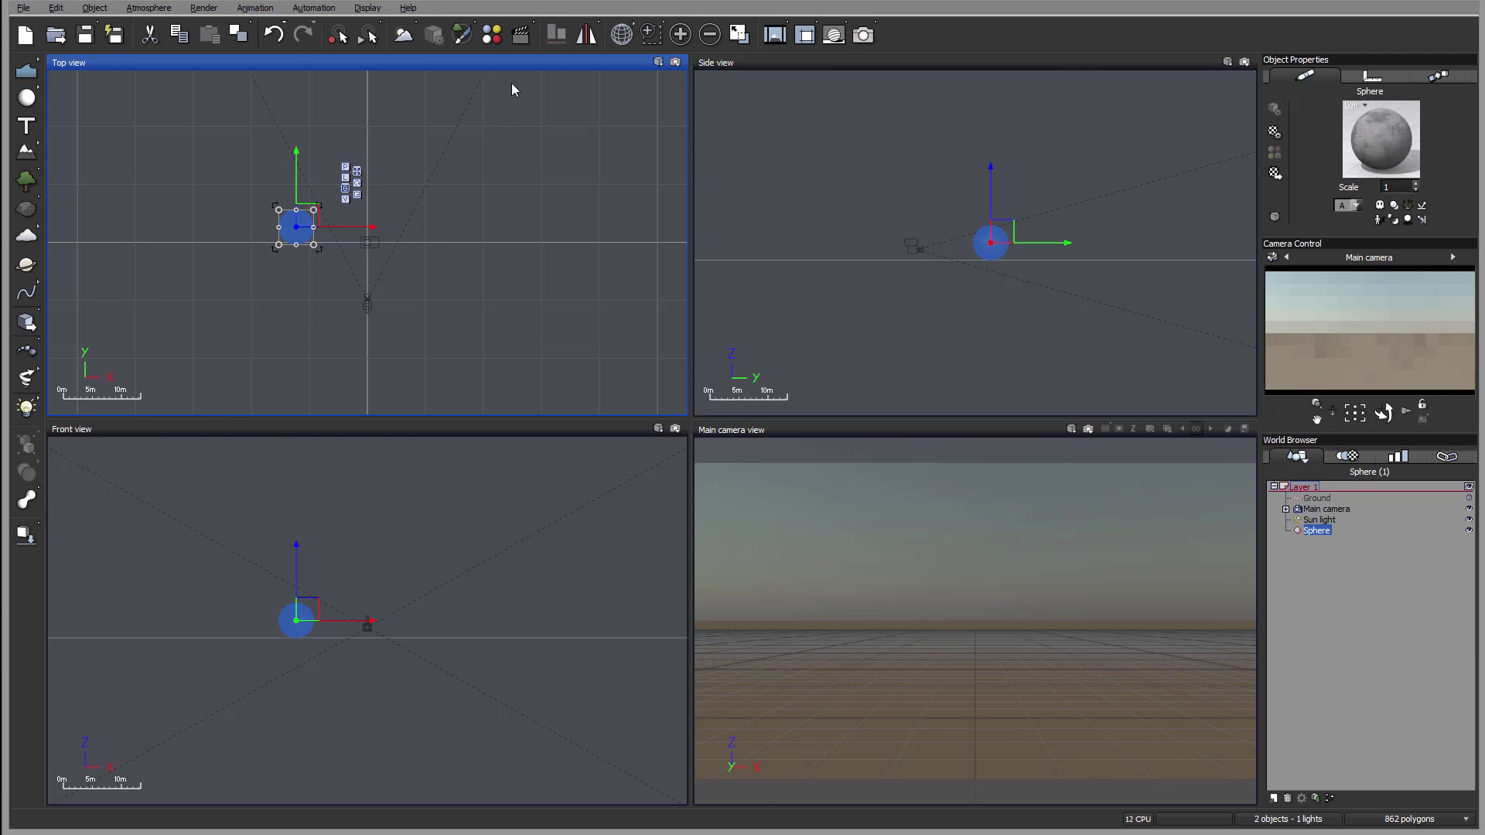
Show the animation timeline with the Animation Setup Wizard dismissed and turn on auto-keyframing.
click(521, 35)
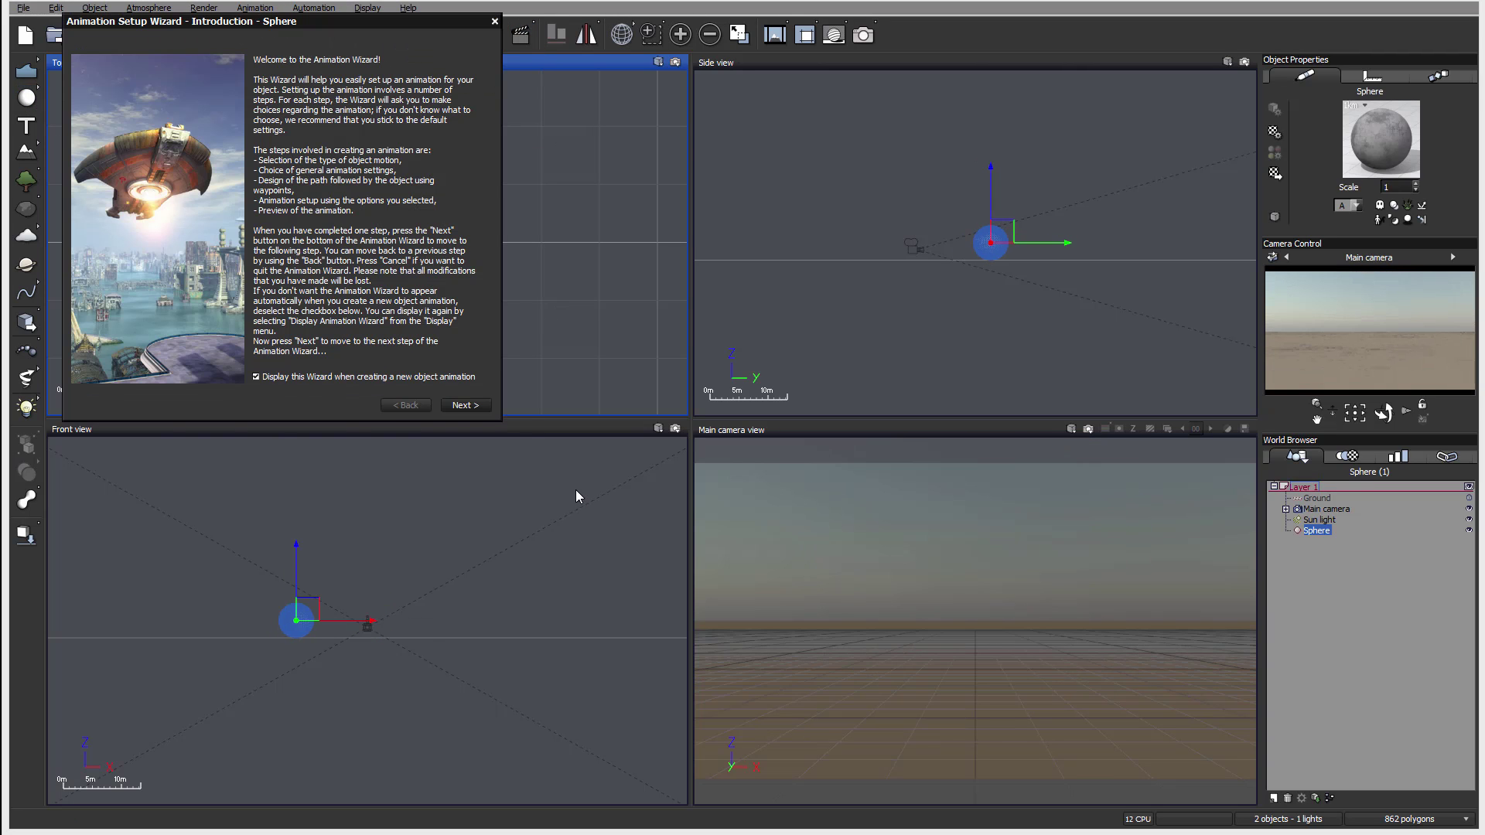
click(495, 21)
click(183, 798)
click(246, 699)
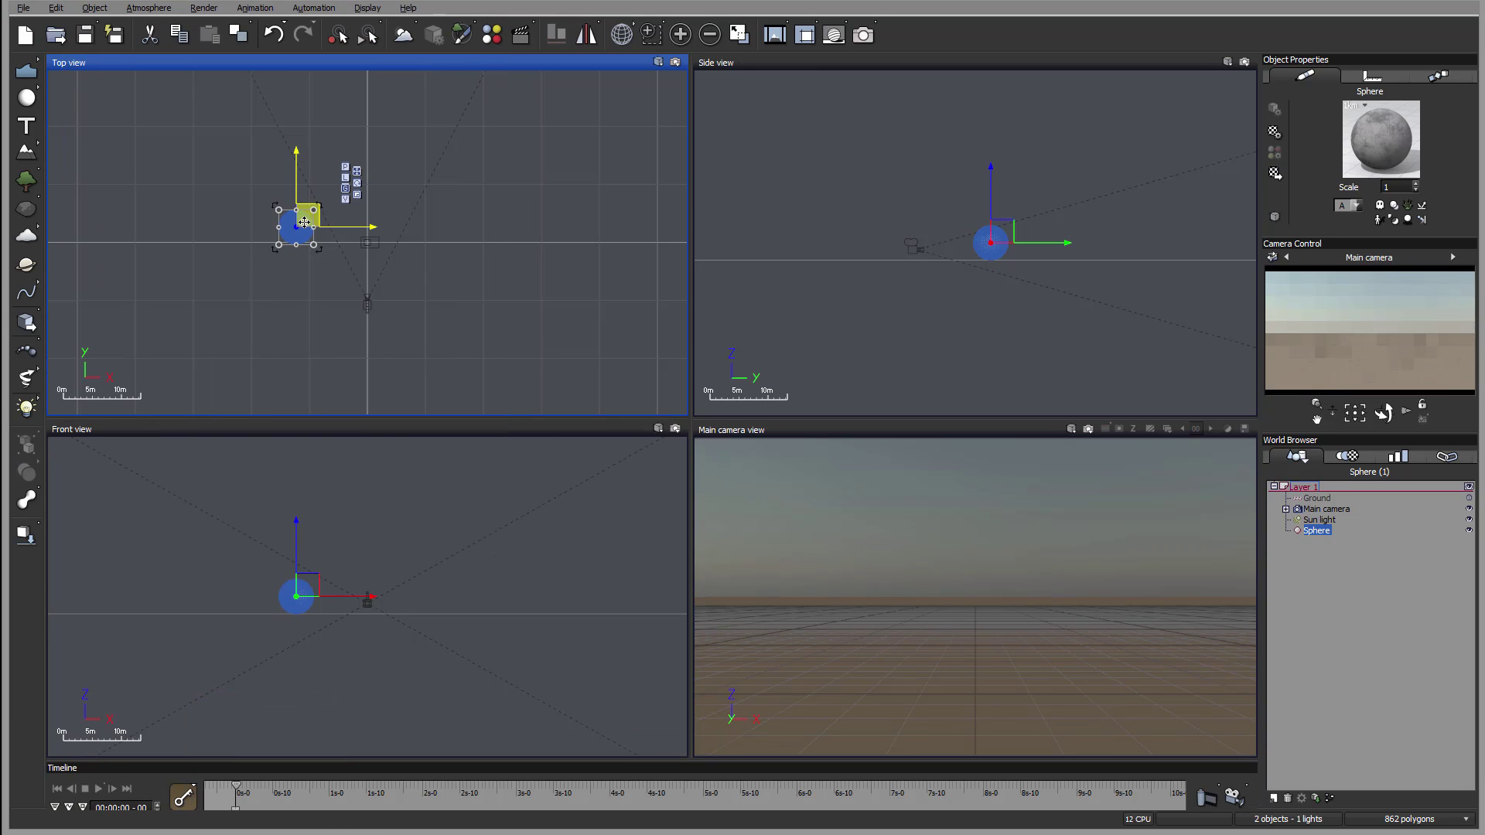
Keyframe the sphere at 00:00:05-12 by moving it about 30 m along positive X in the Top view.
drag(236, 788, 749, 793)
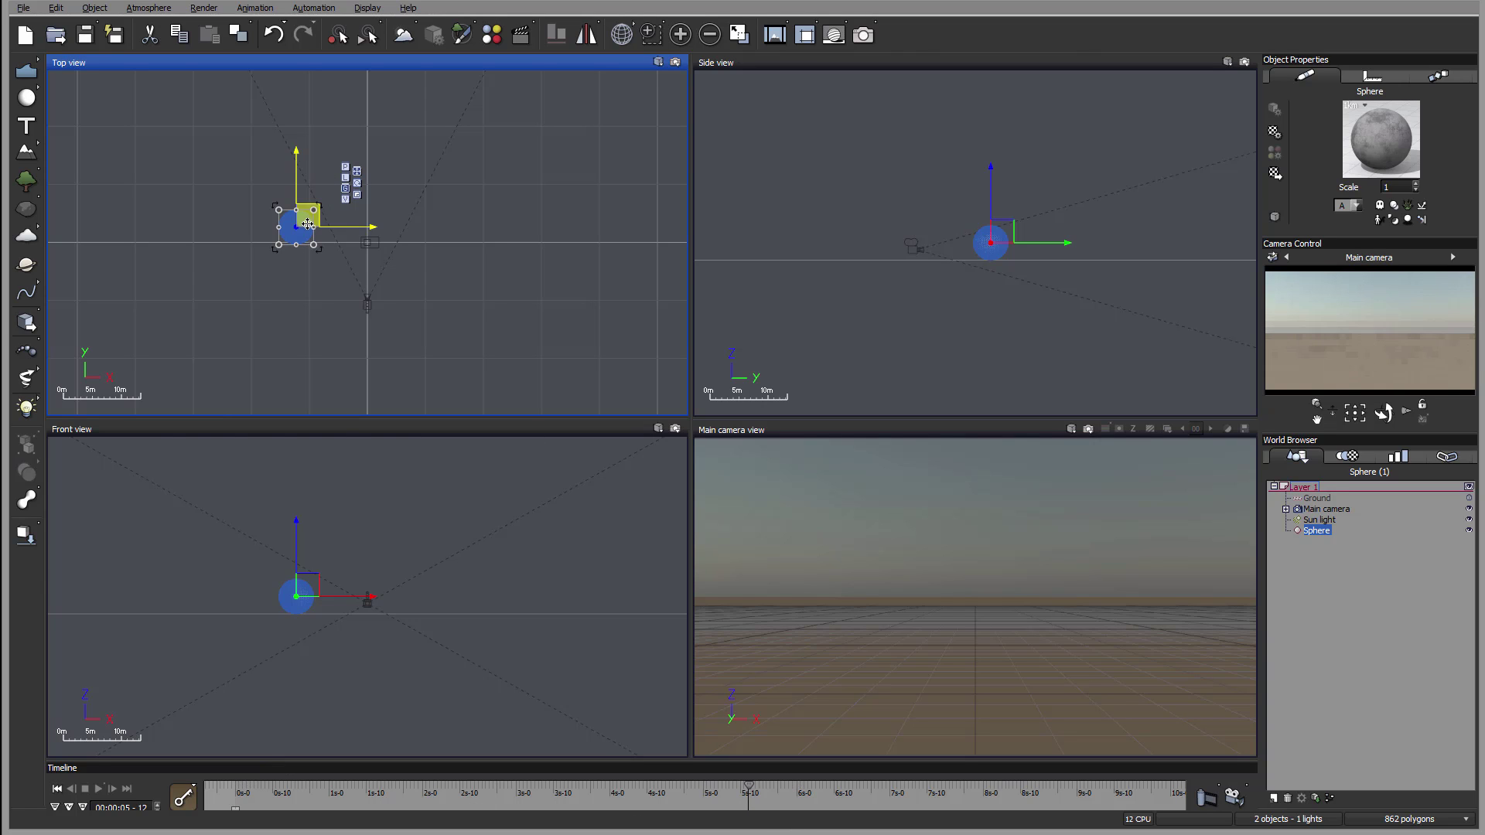
drag(308, 223, 468, 223)
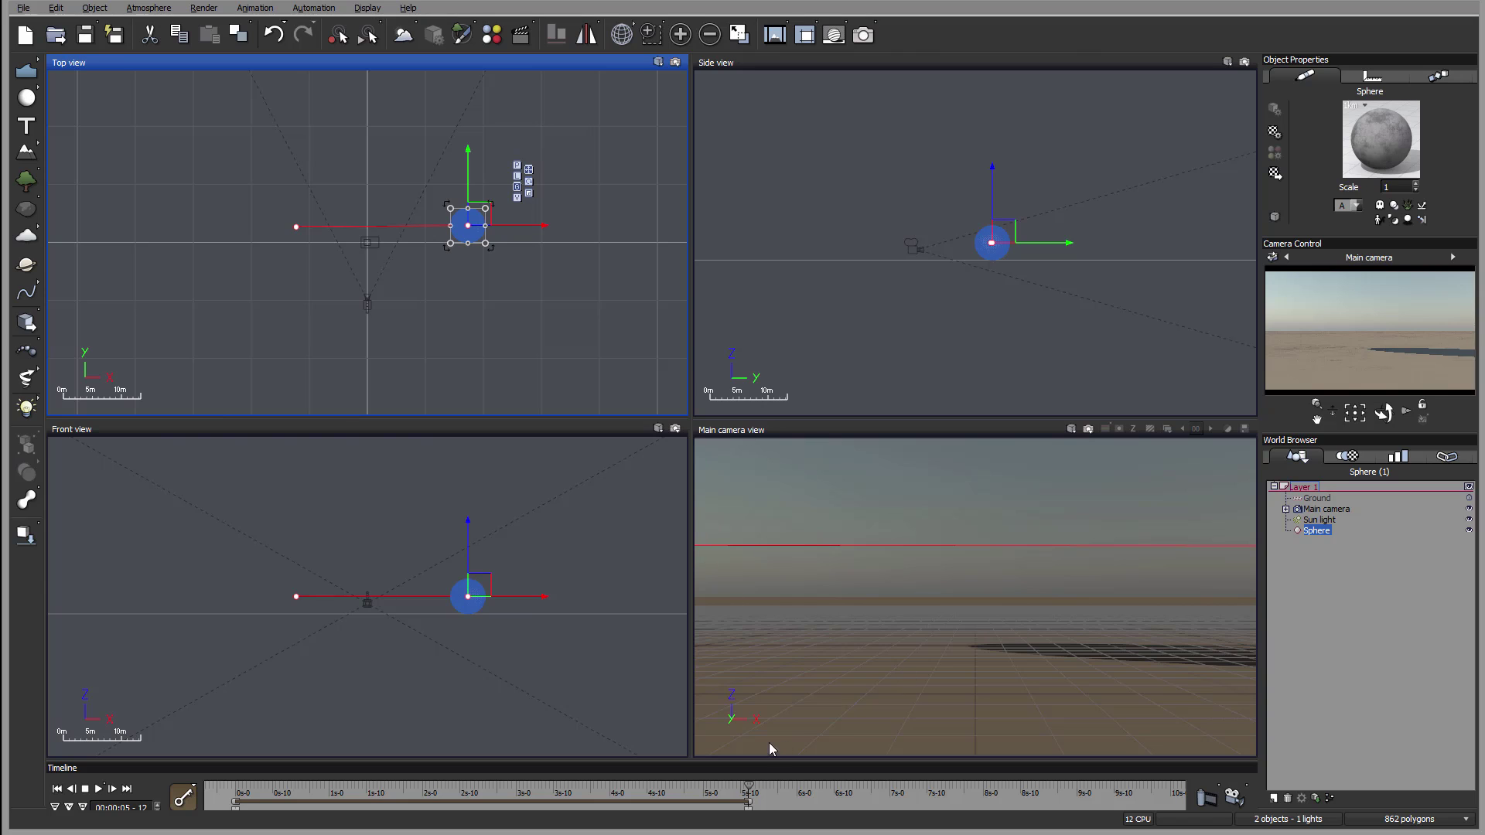
Scrub the timeline to preview the sphere's motion through the Main camera view, and hide the timeline.
drag(745, 787, 285, 792)
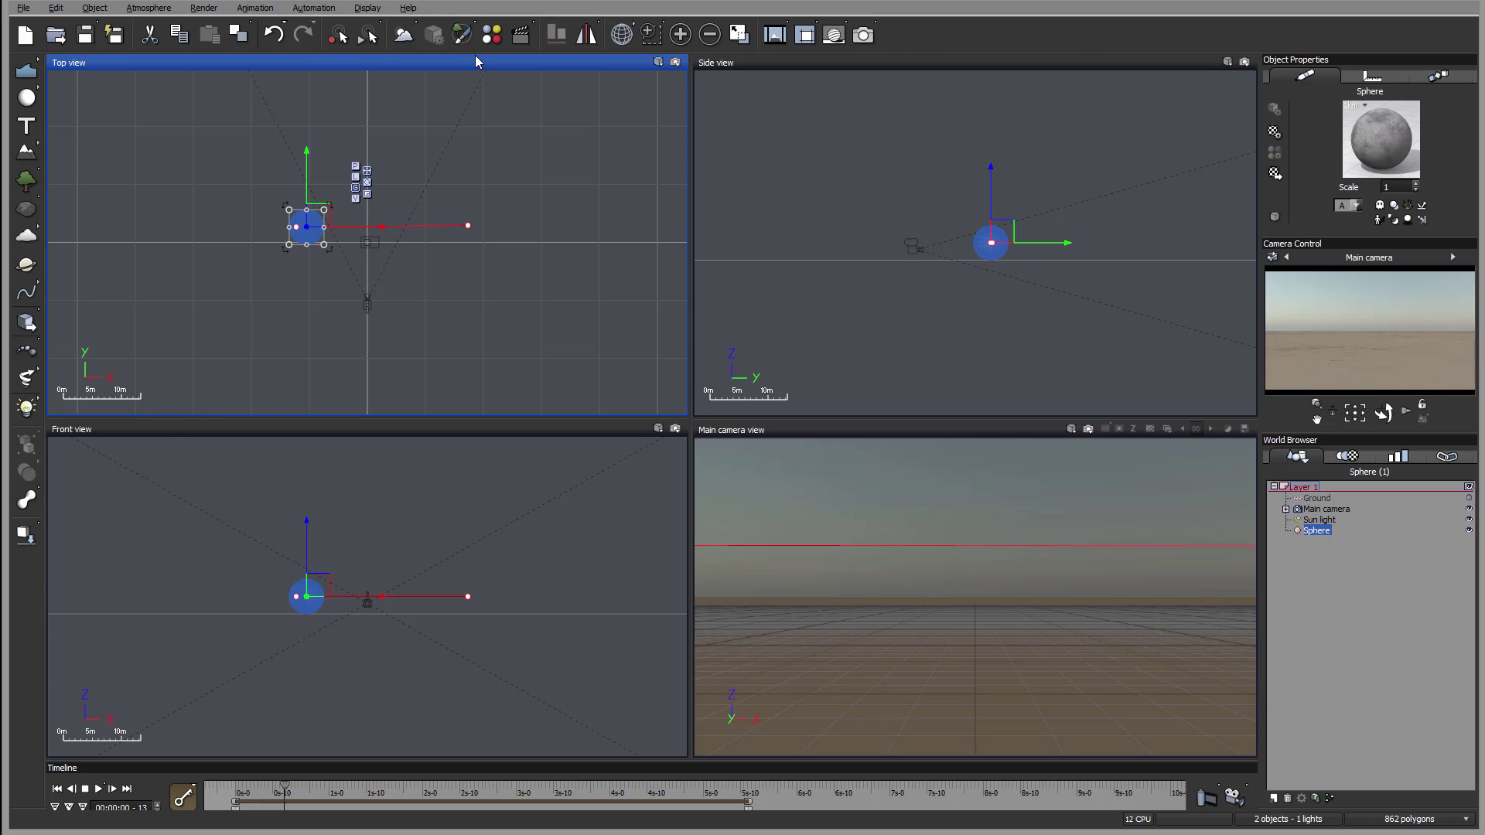
click(837, 426)
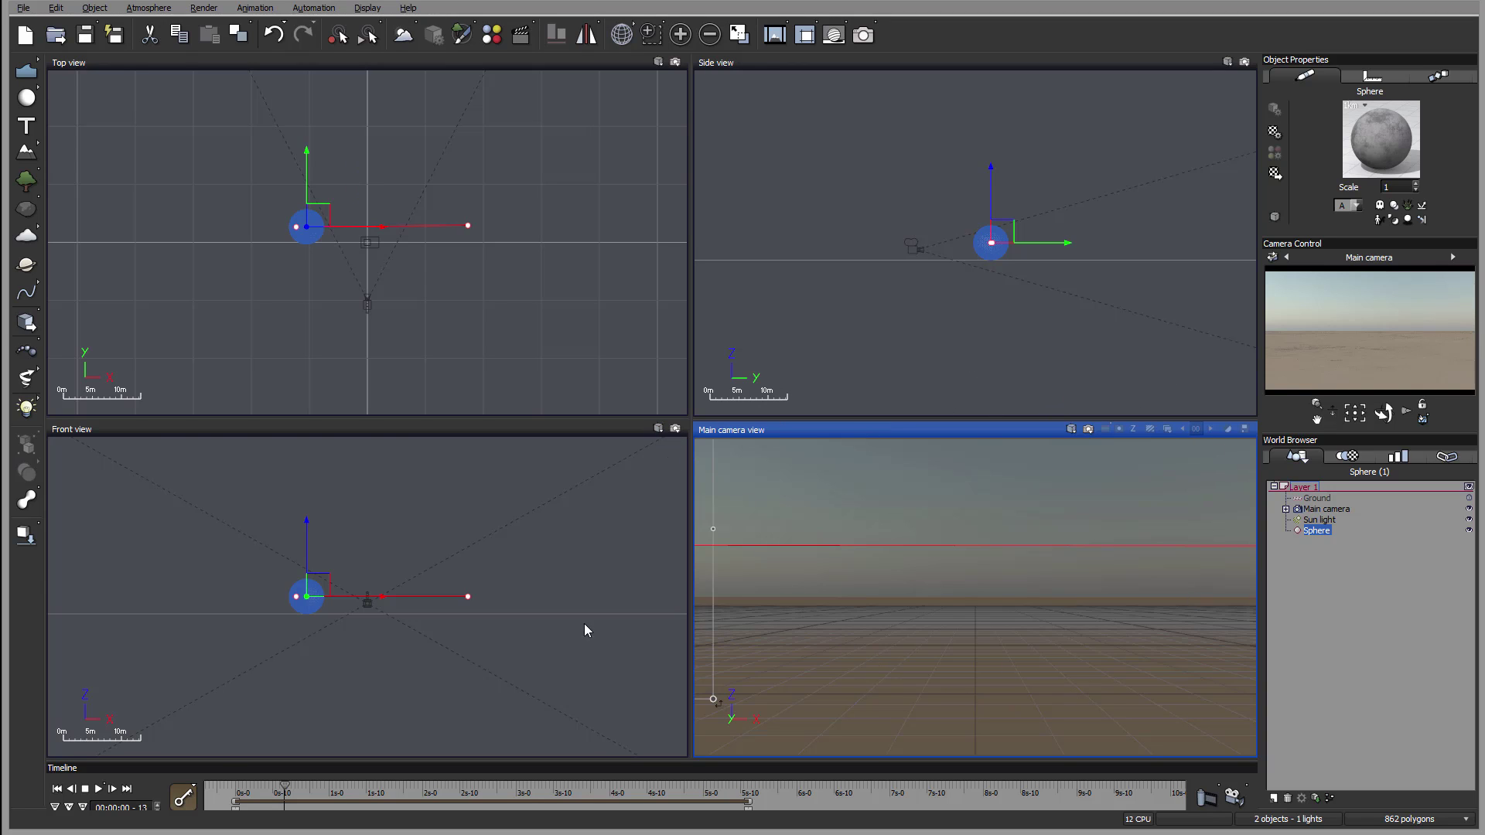
drag(285, 785, 484, 808)
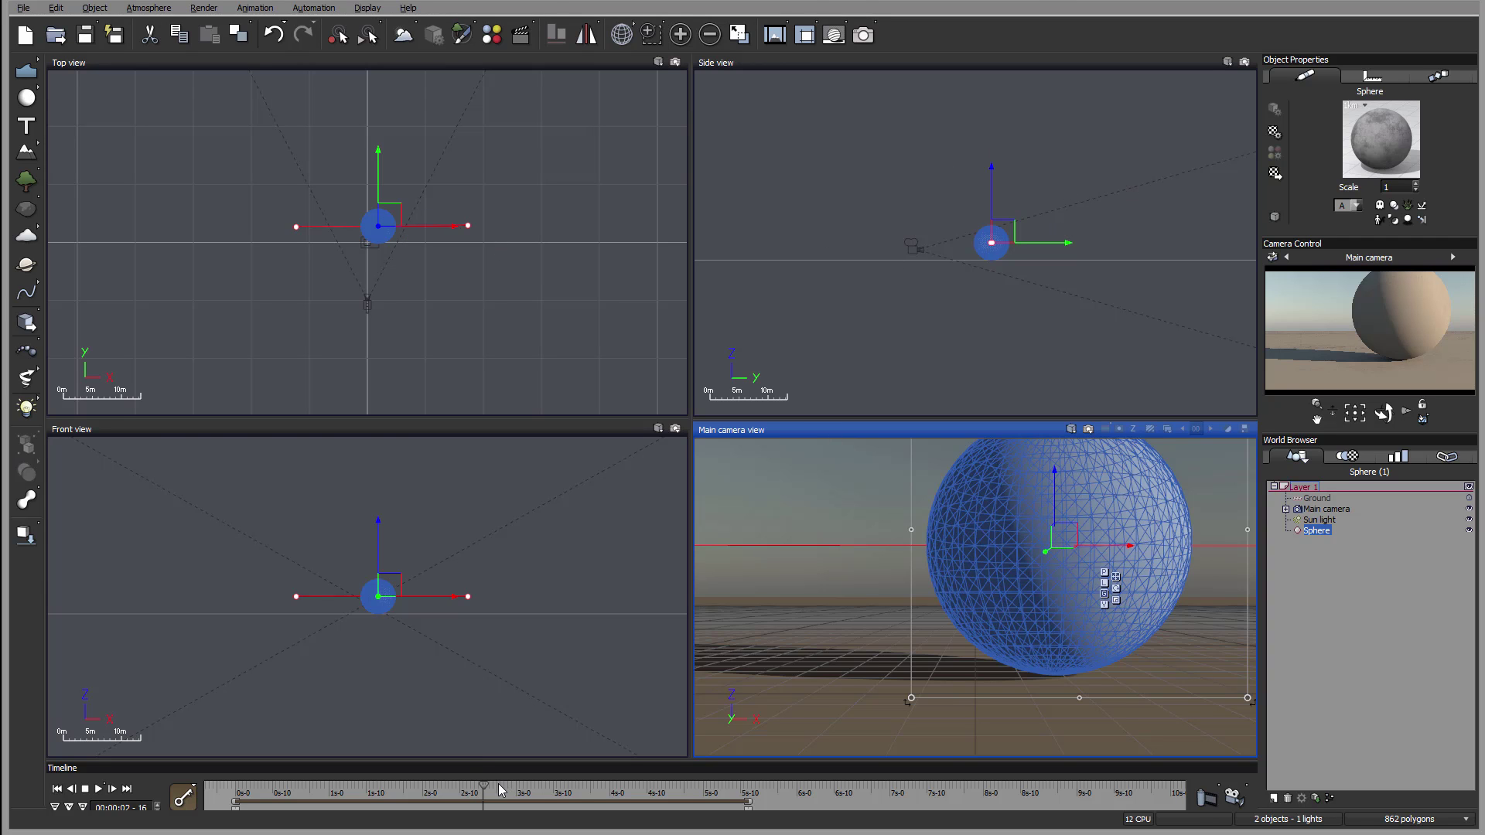
drag(483, 783, 372, 782)
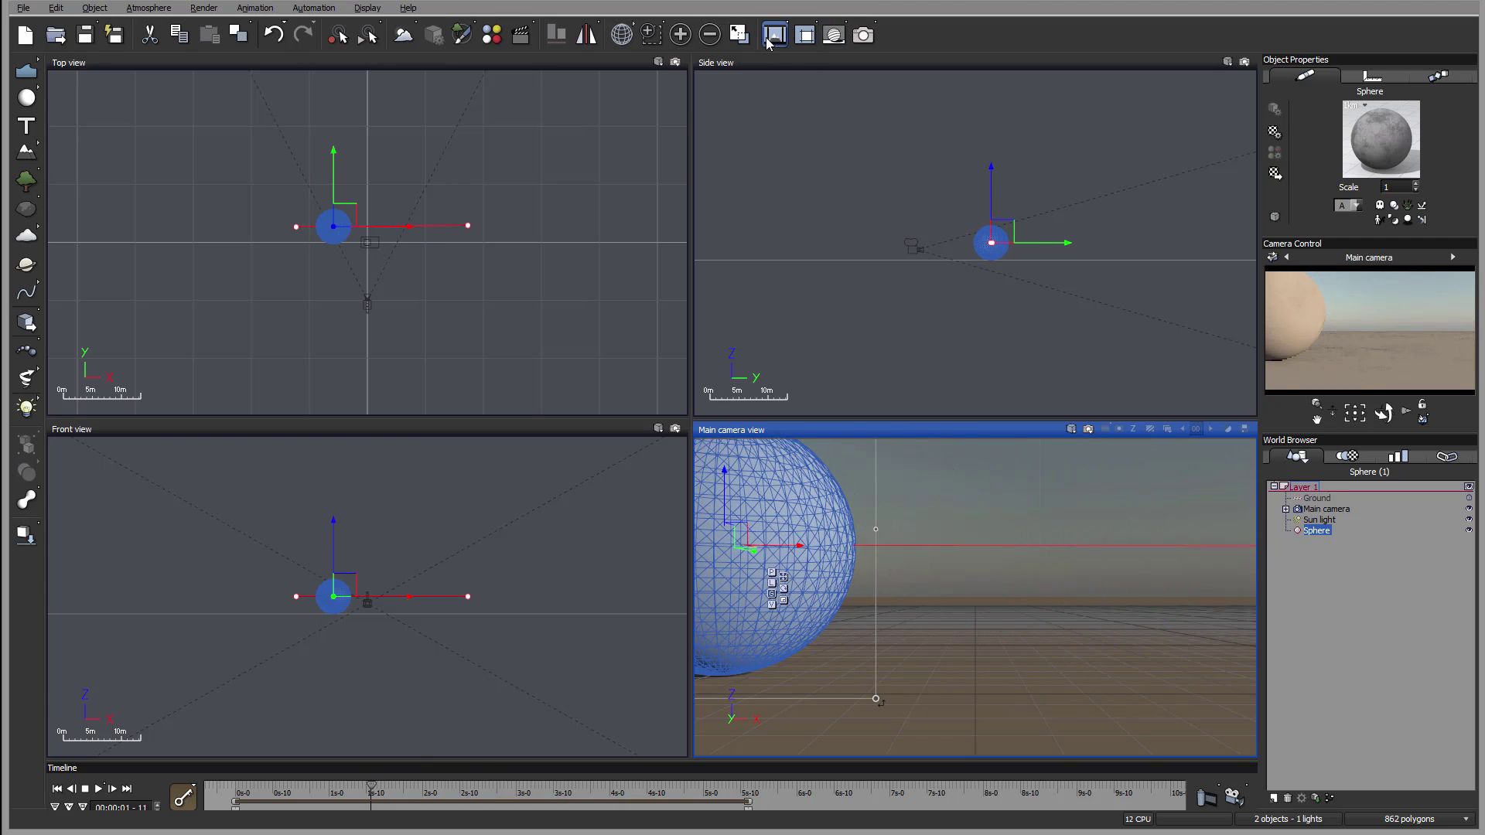
click(521, 35)
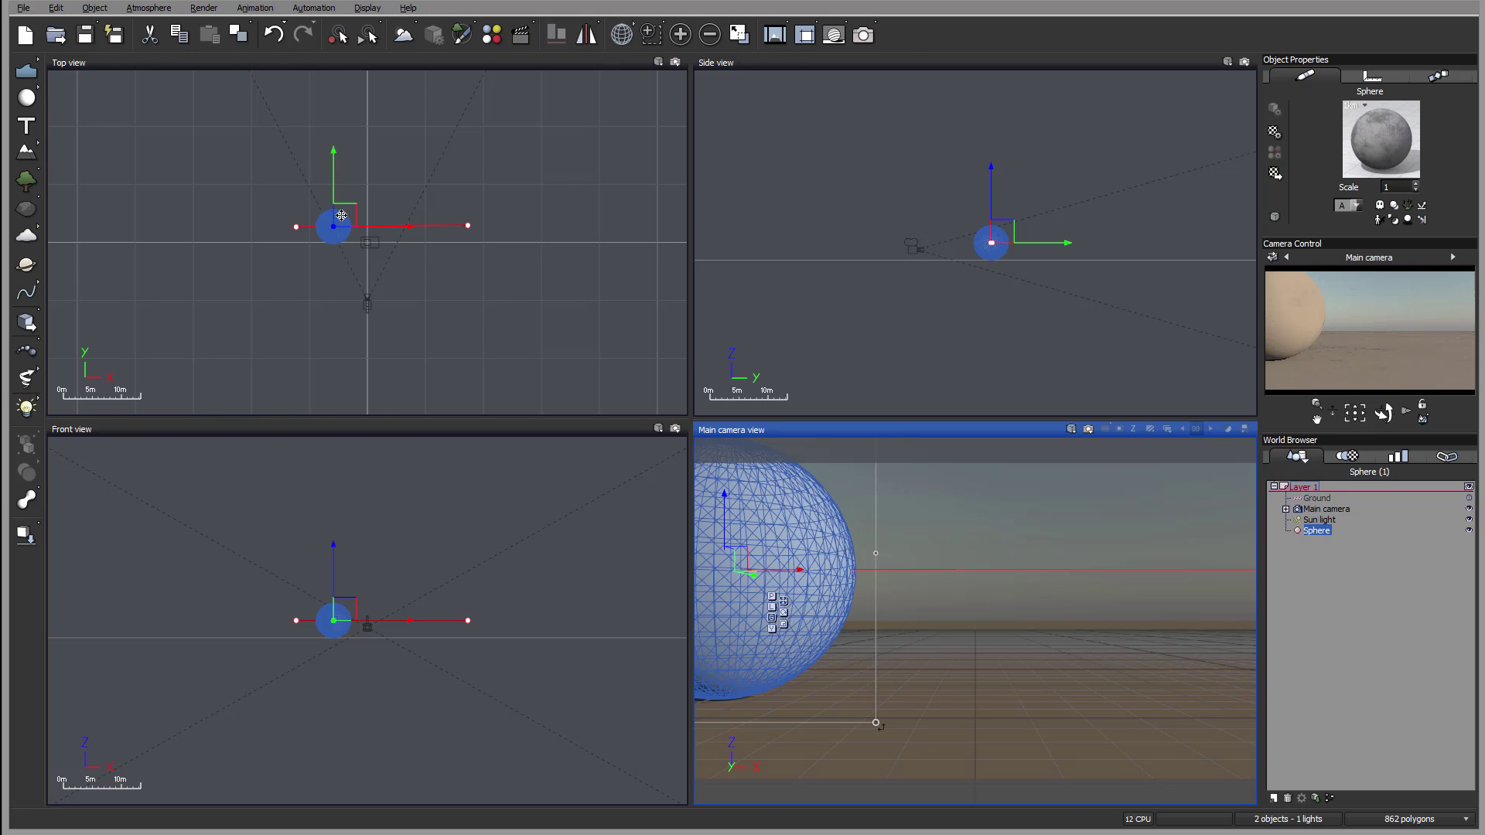
Bend the sphere's motion path by moving it about 7 m along positive Y in the Top view, and delete the sphere.
drag(341, 215, 352, 177)
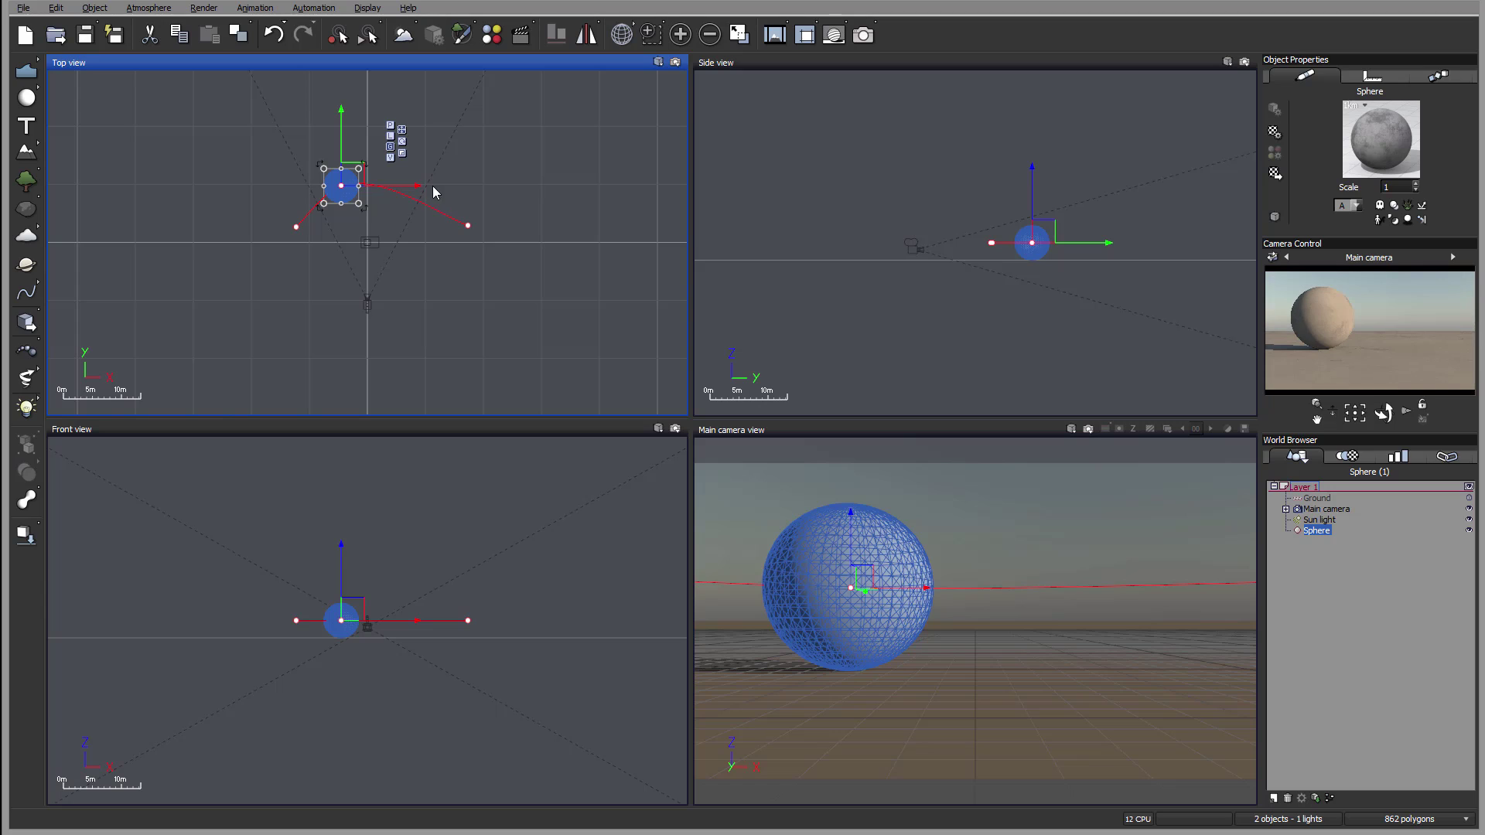
key(Delete)
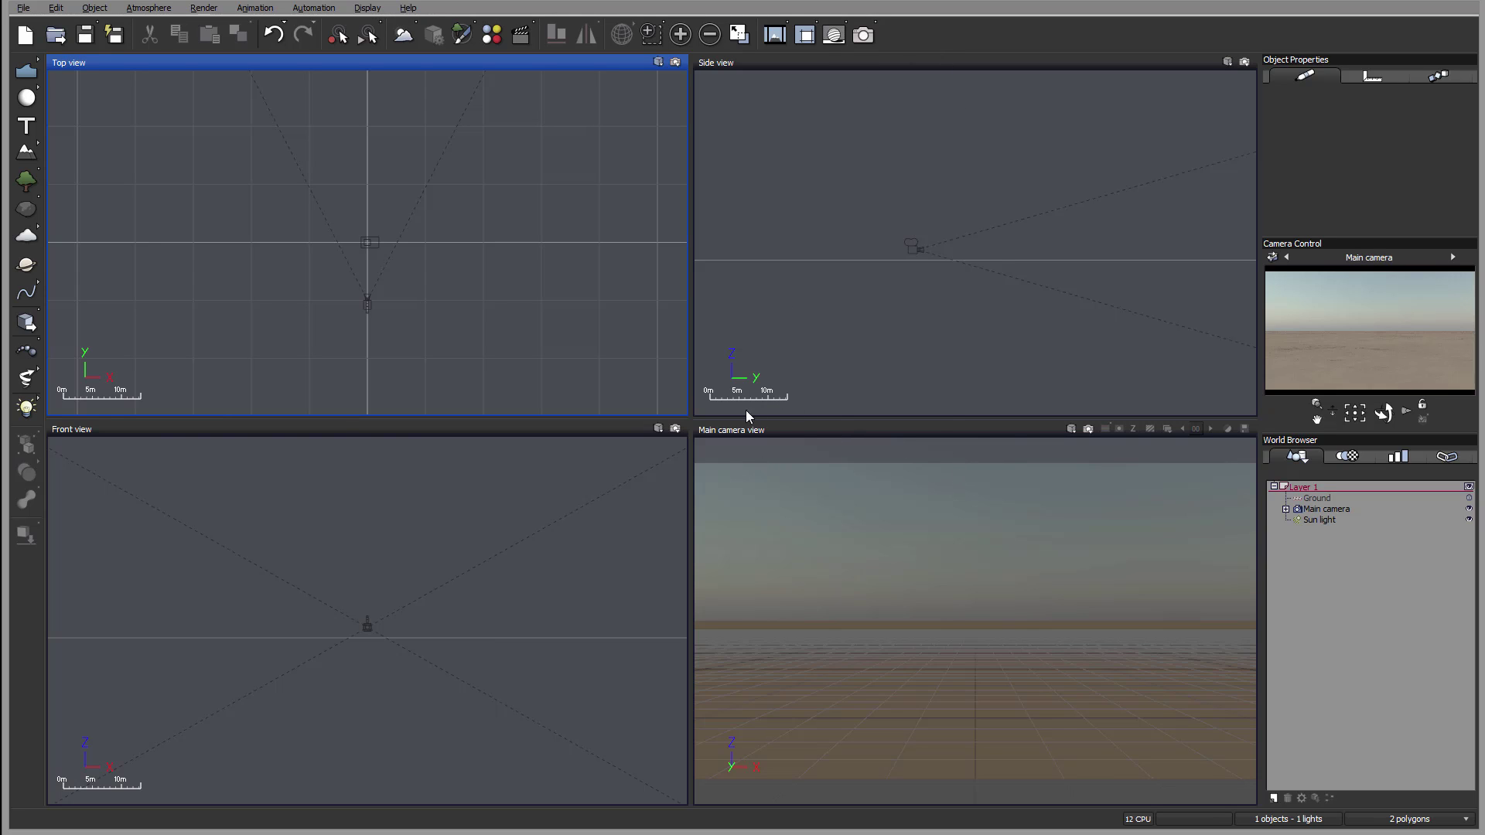
Choose Smooth Shaded for the Top view, and create a cube about 7 m along positive Y and 2 m along negative X from the origin.
click(658, 62)
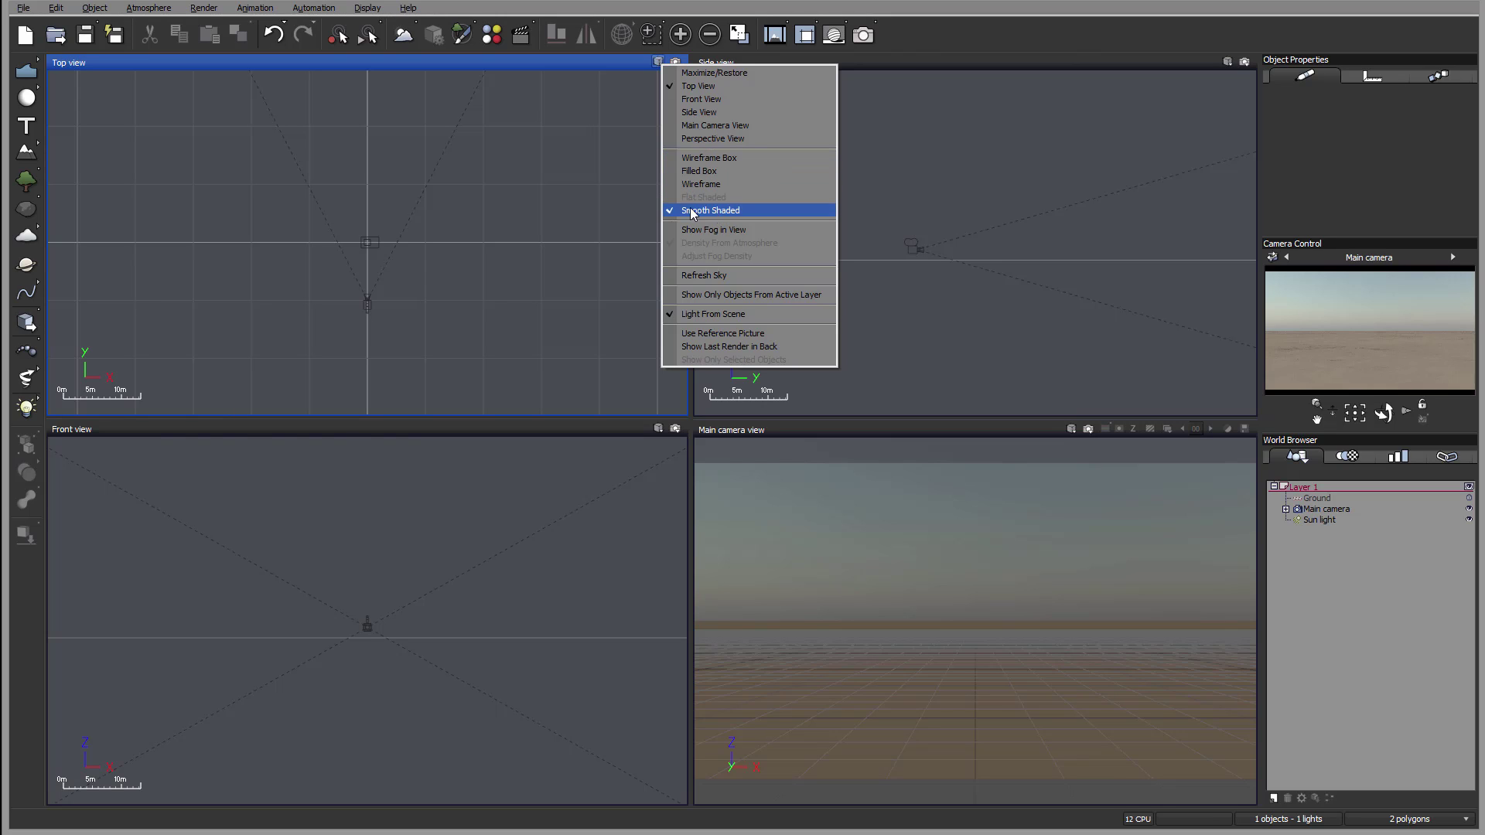
click(719, 216)
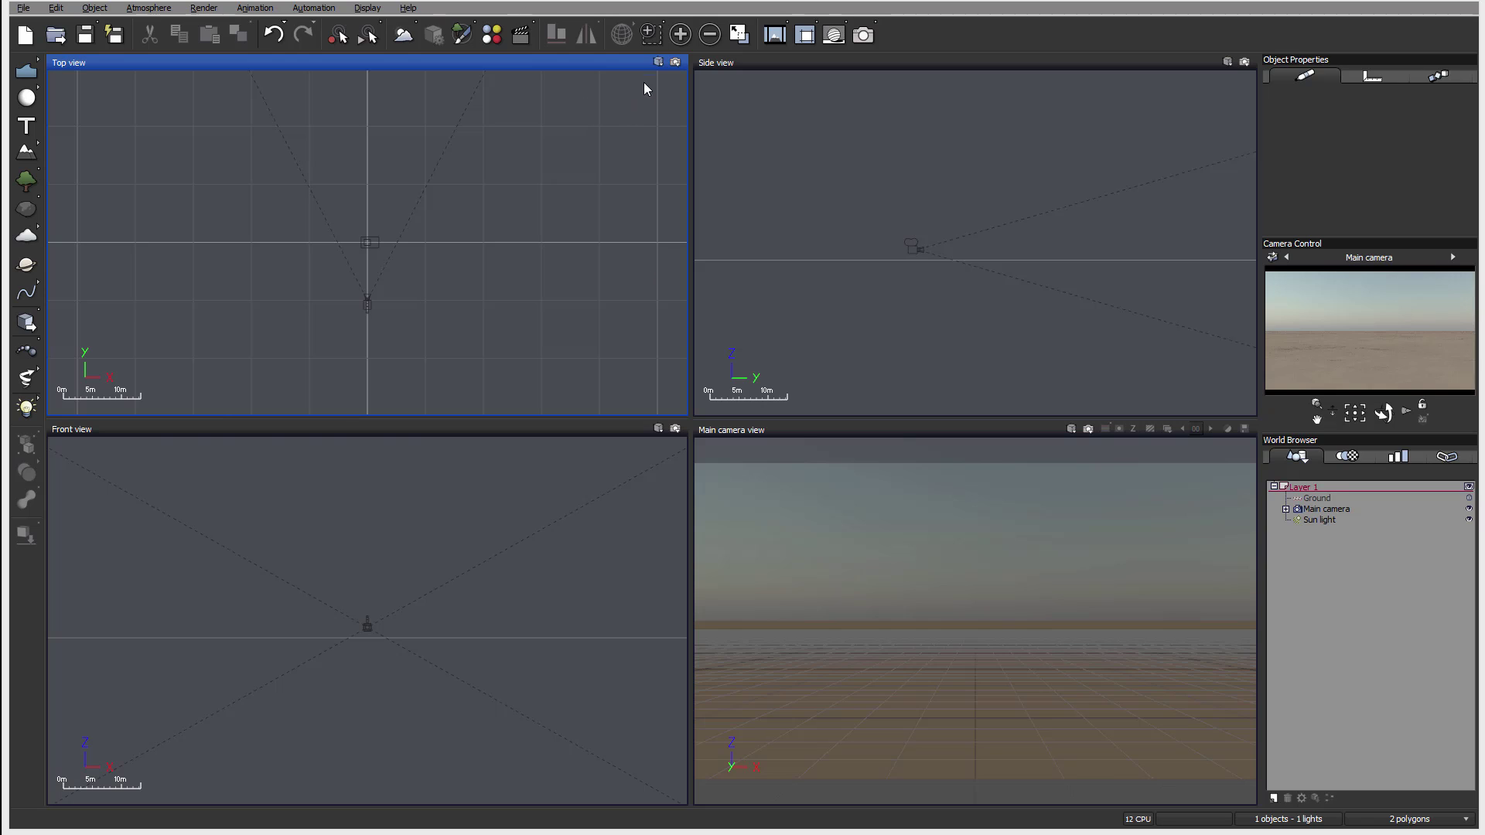
click(658, 62)
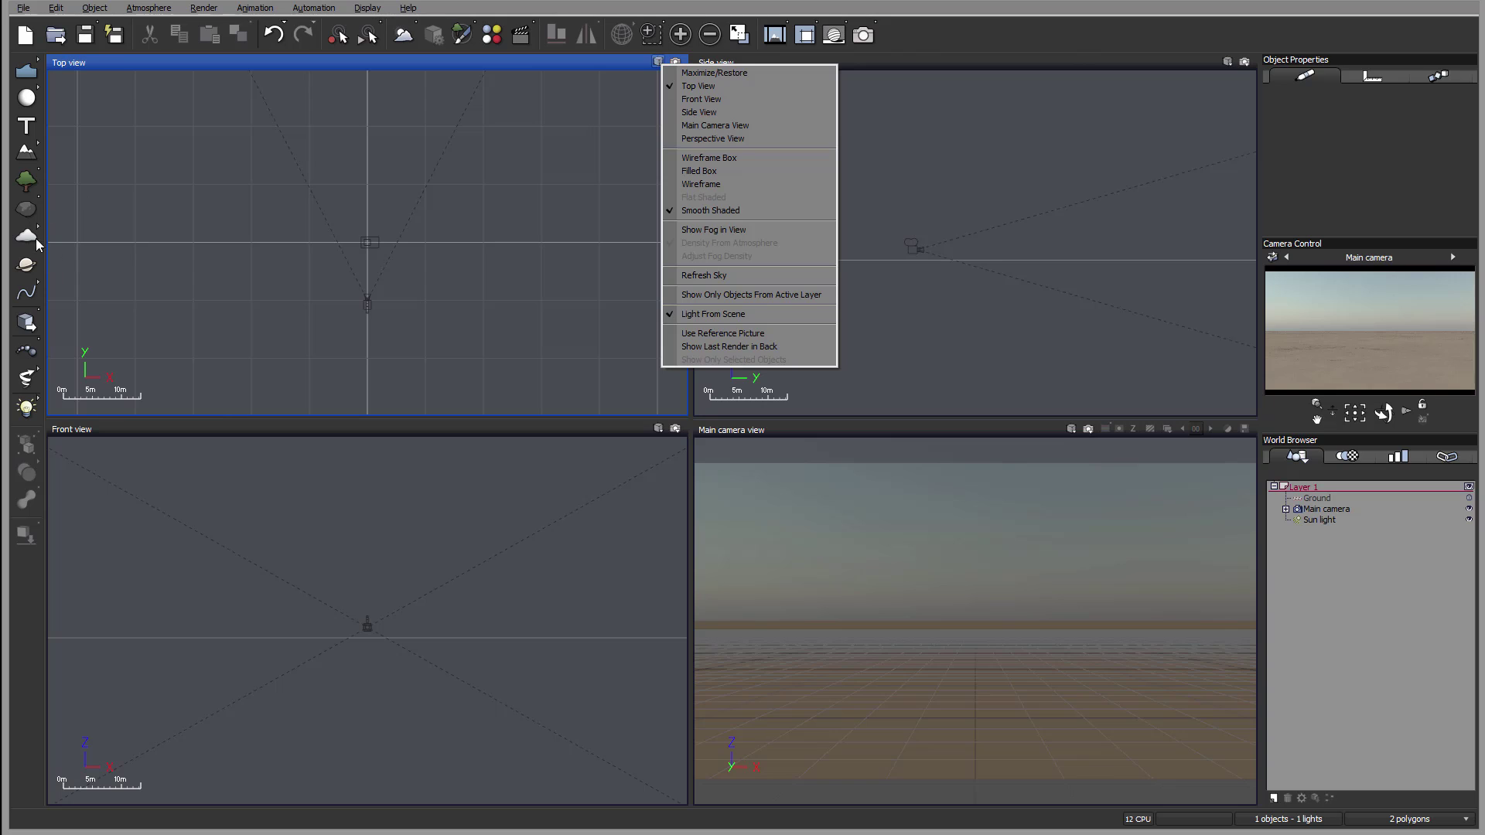
drag(25, 97, 99, 107)
drag(394, 264, 366, 199)
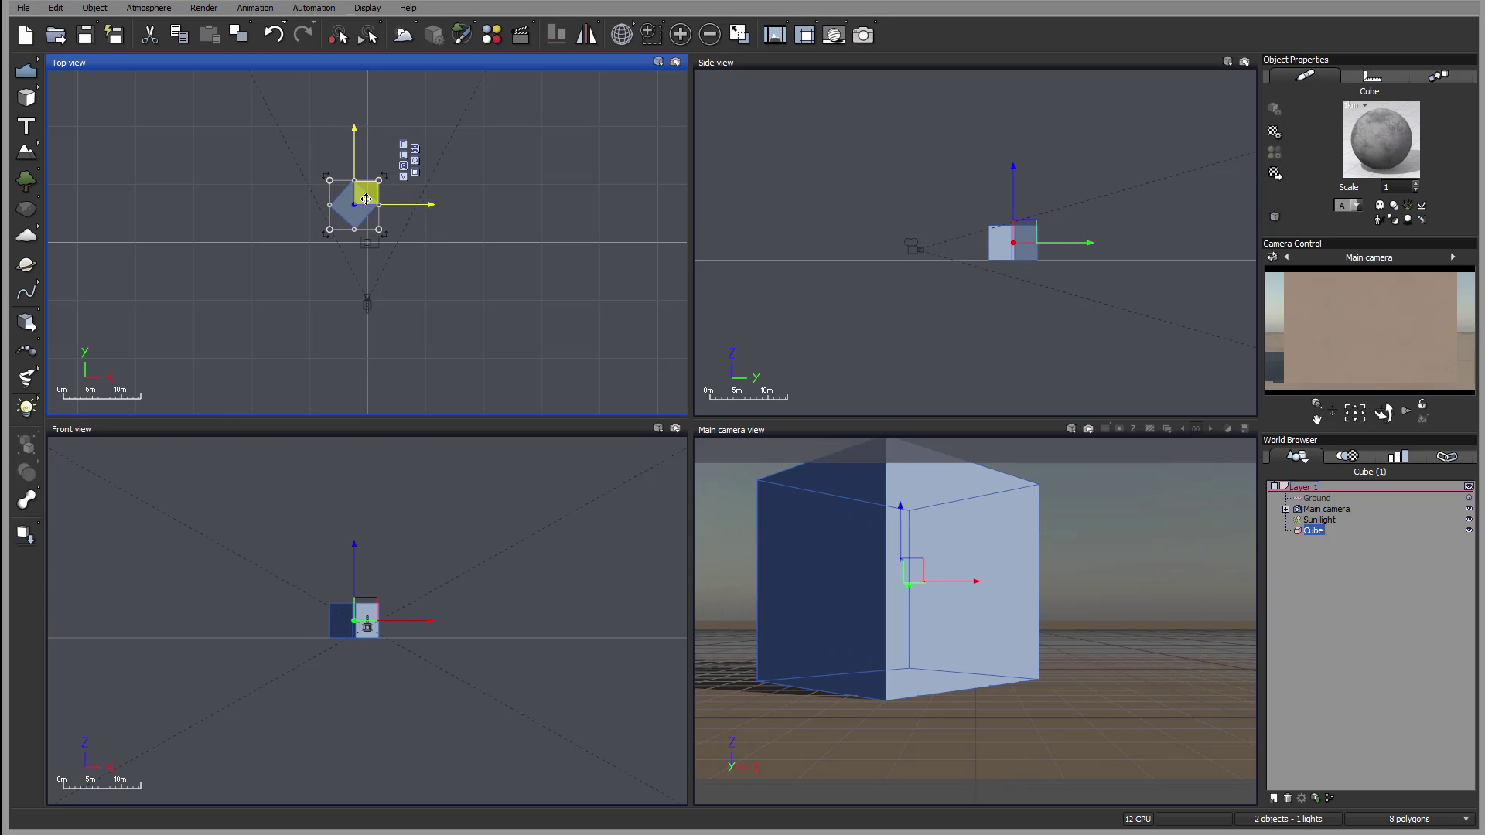
Cycle the Main camera view through Wireframe Box, Filled Box and Wireframe display, and return it to Smooth Shaded.
click(1071, 429)
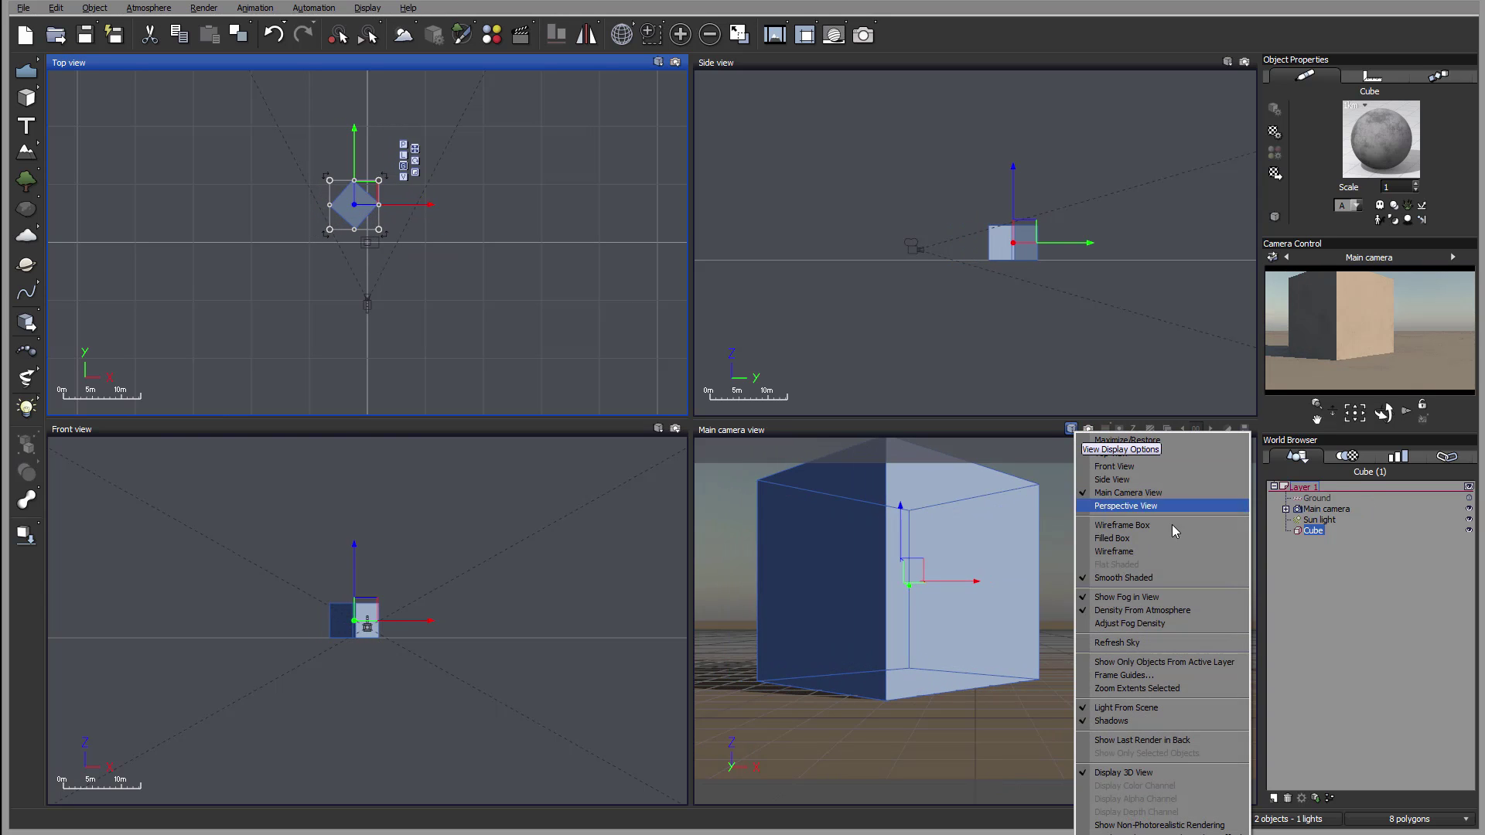
click(1129, 526)
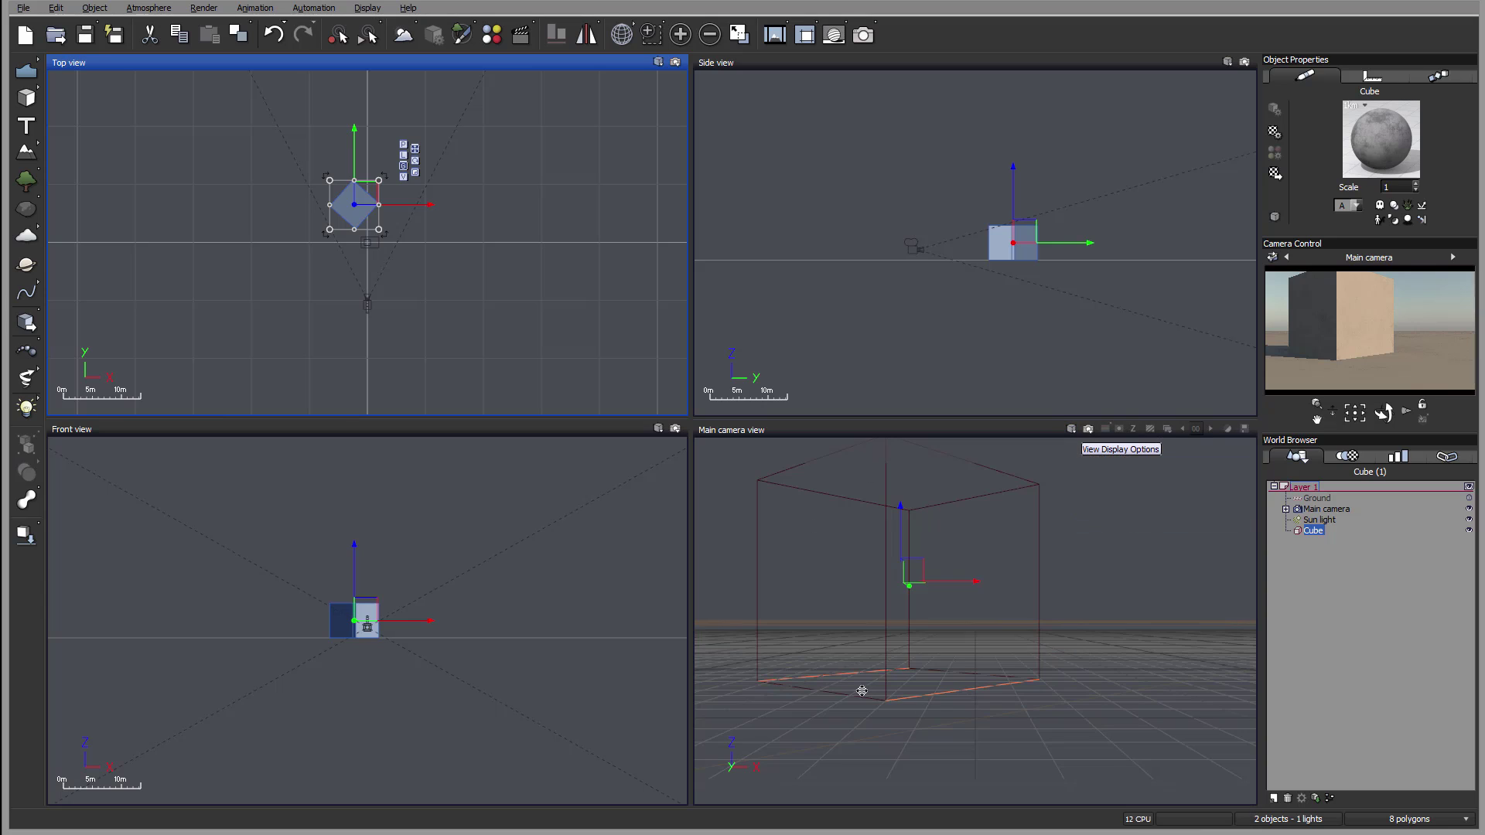
click(1072, 428)
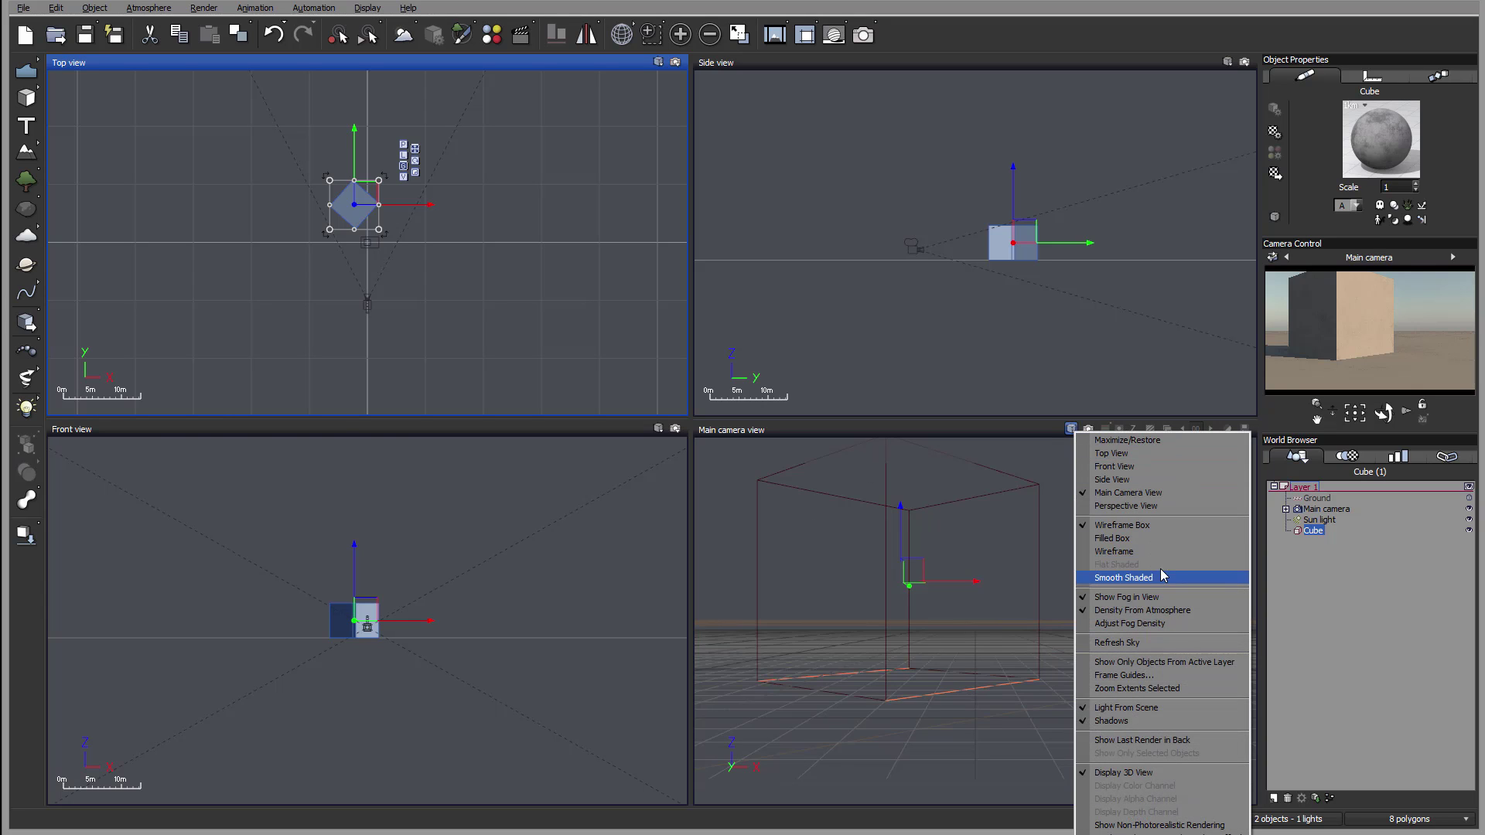
click(1151, 542)
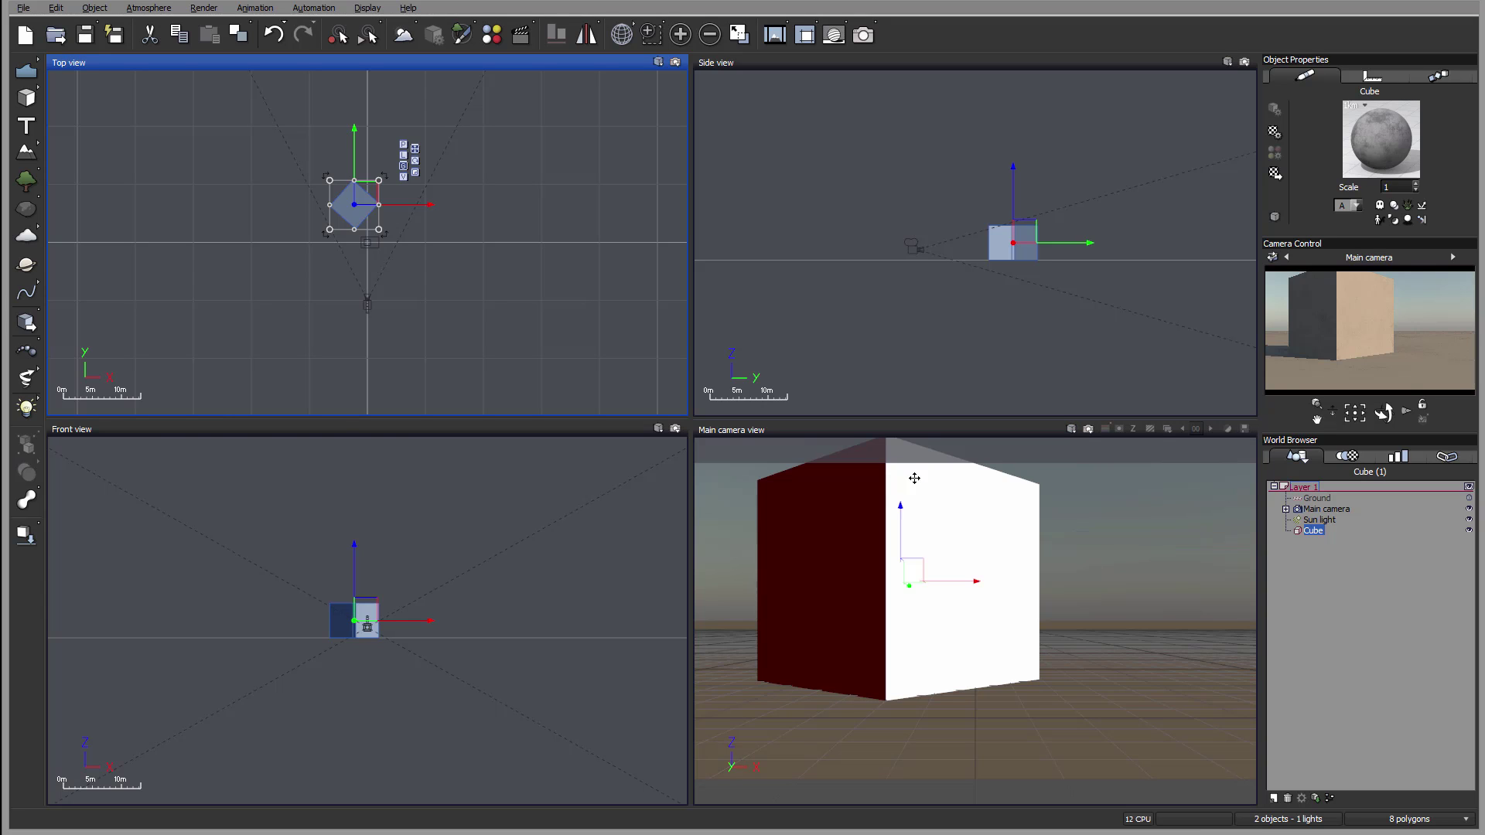
click(1072, 429)
click(1122, 550)
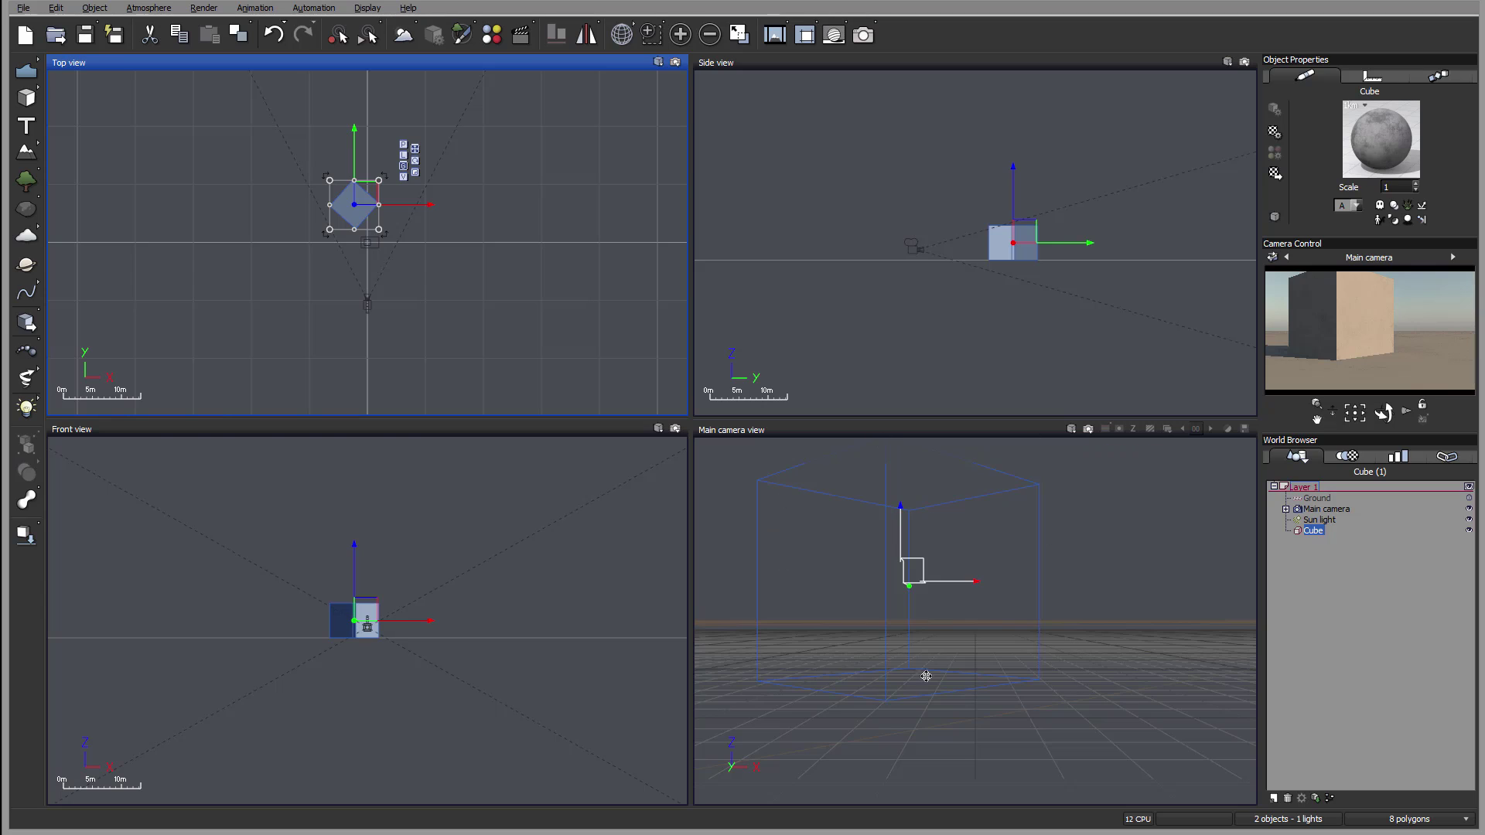
click(1071, 430)
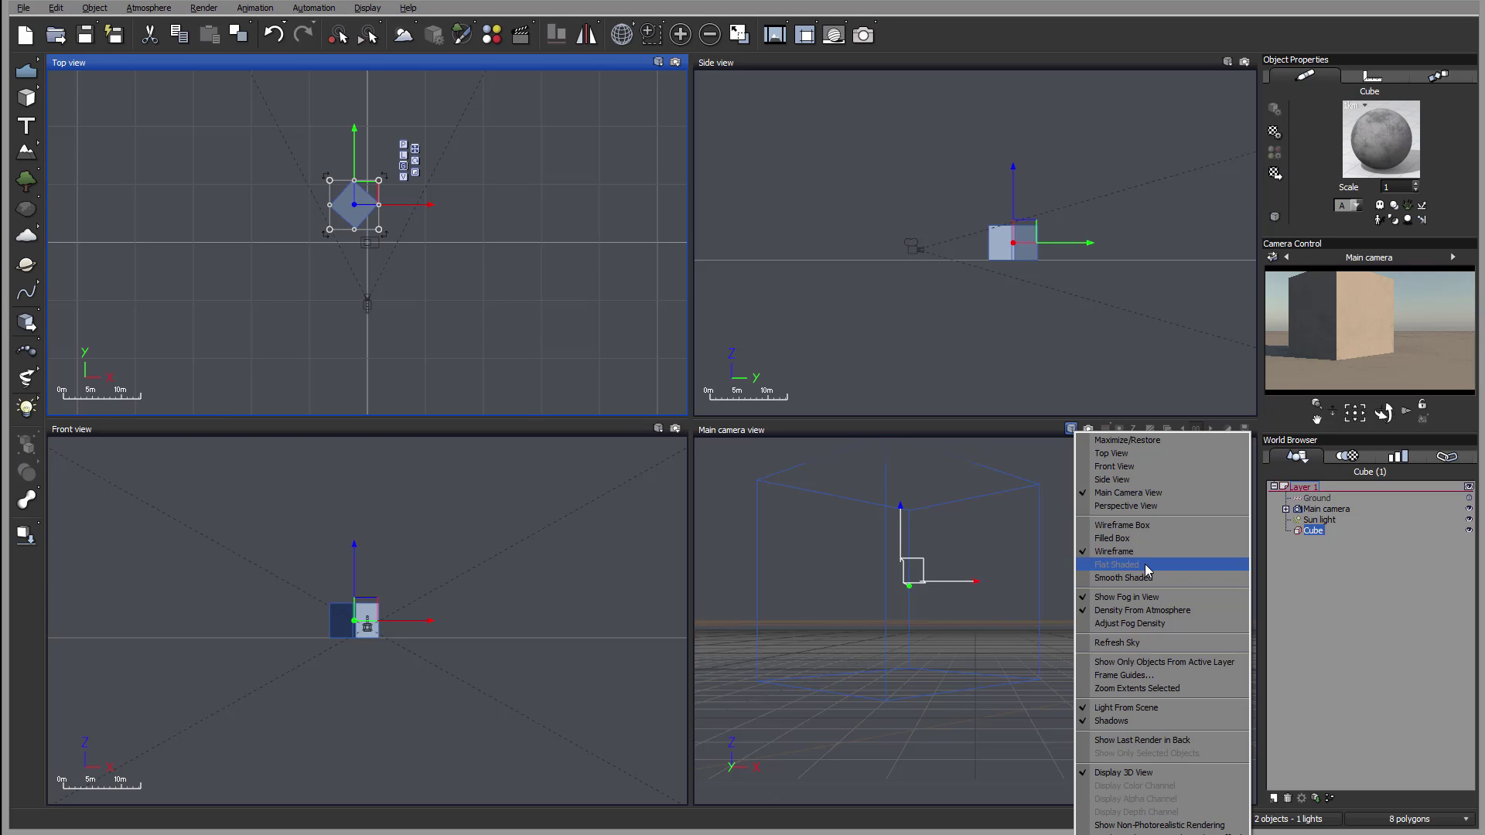
click(1148, 579)
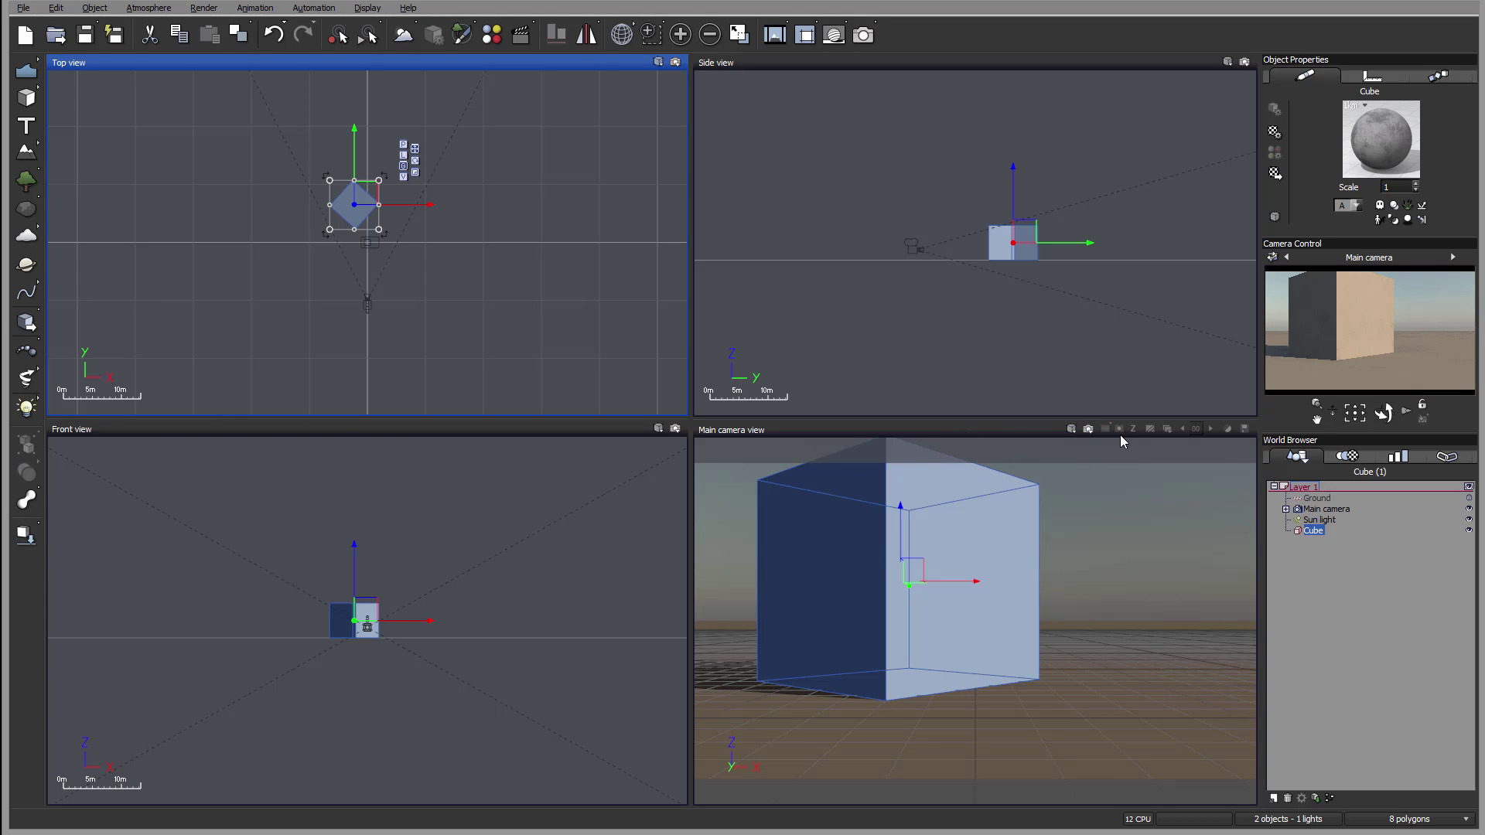
Deselect the cube, turn on Show Fog in View for the Top view, and compare it with the Main camera view.
click(670, 79)
click(657, 62)
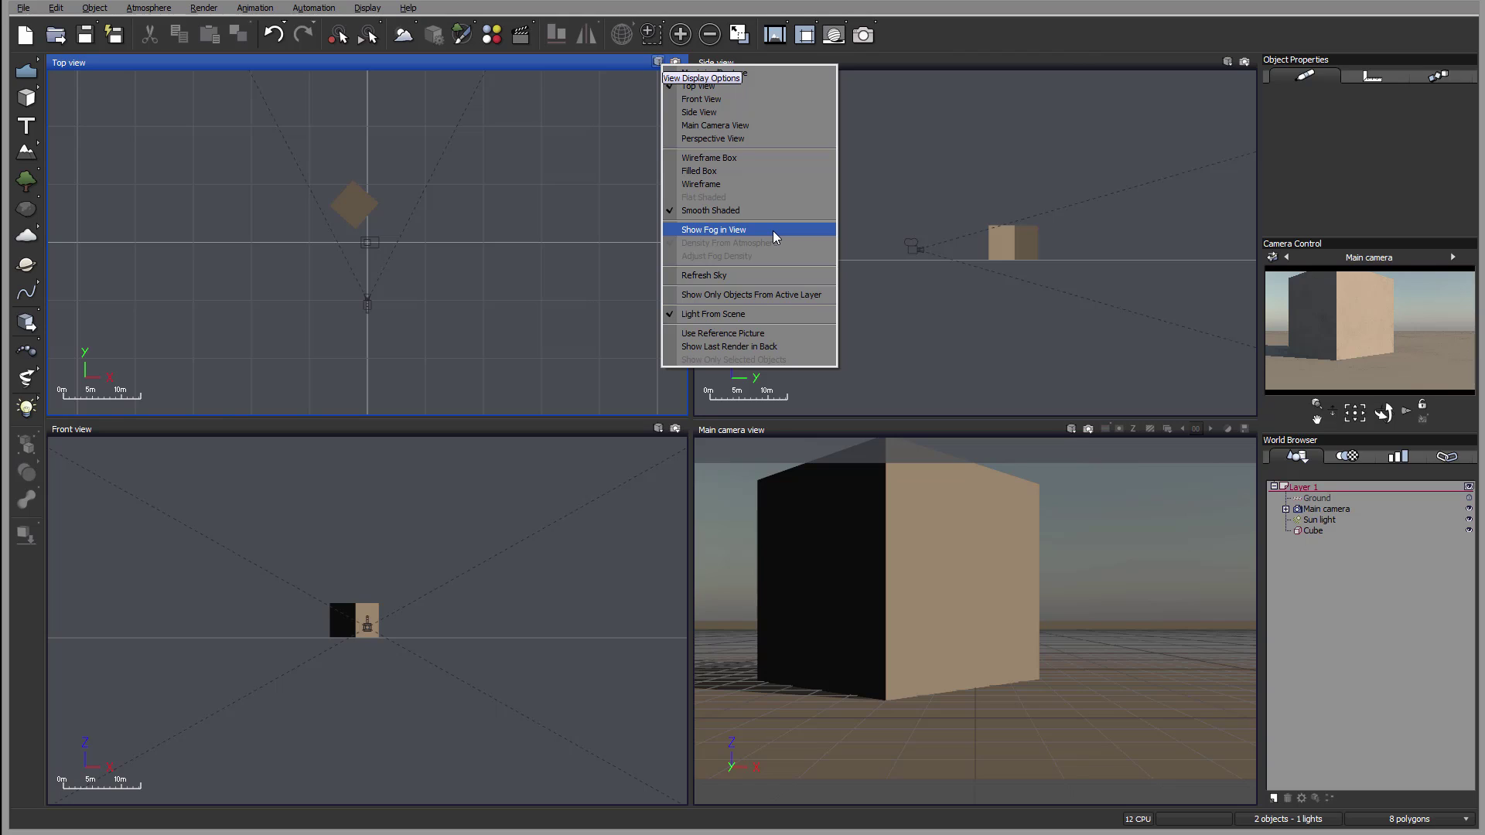
click(695, 228)
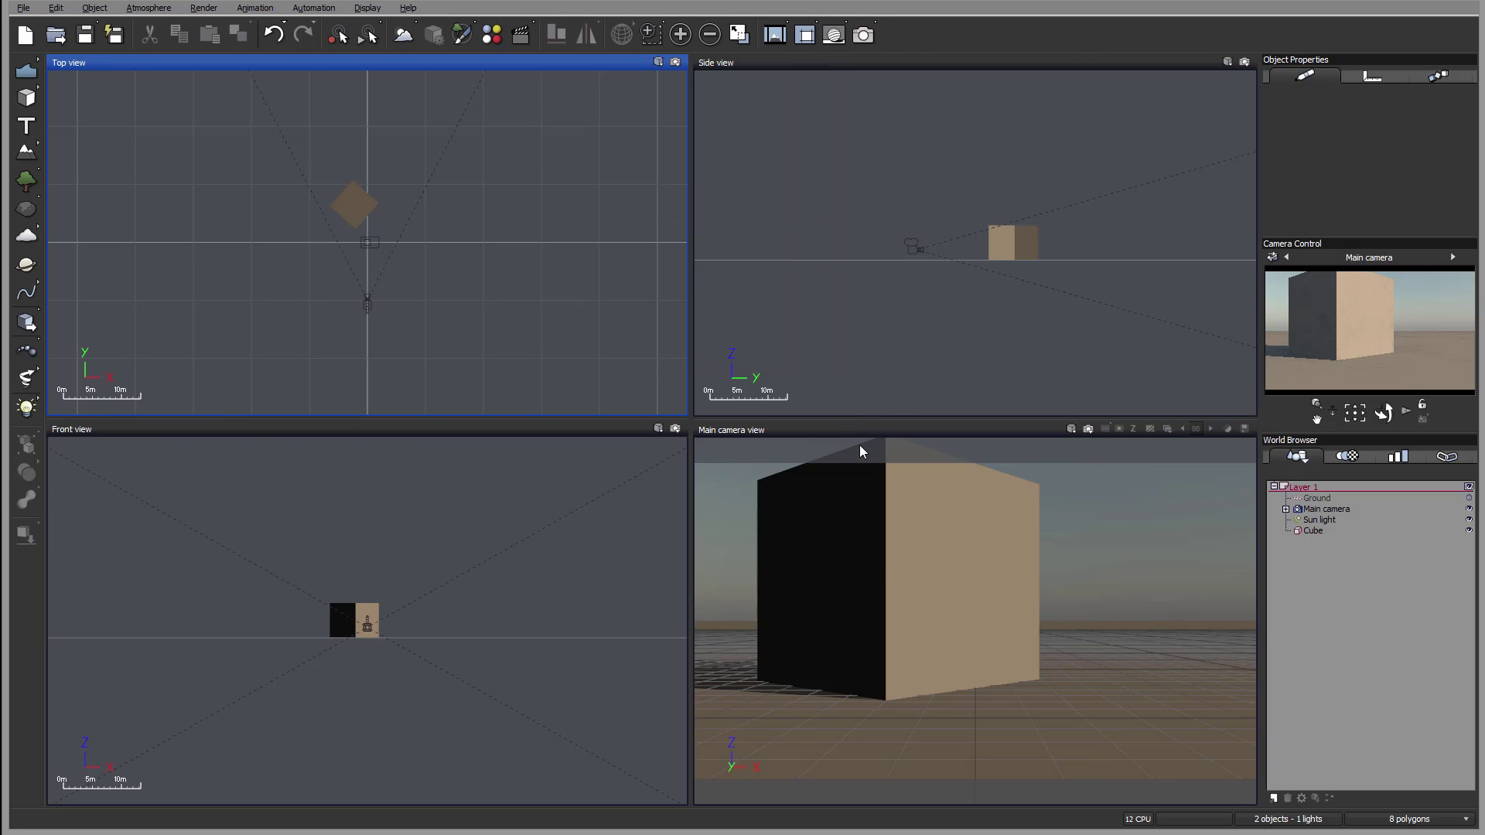
click(916, 473)
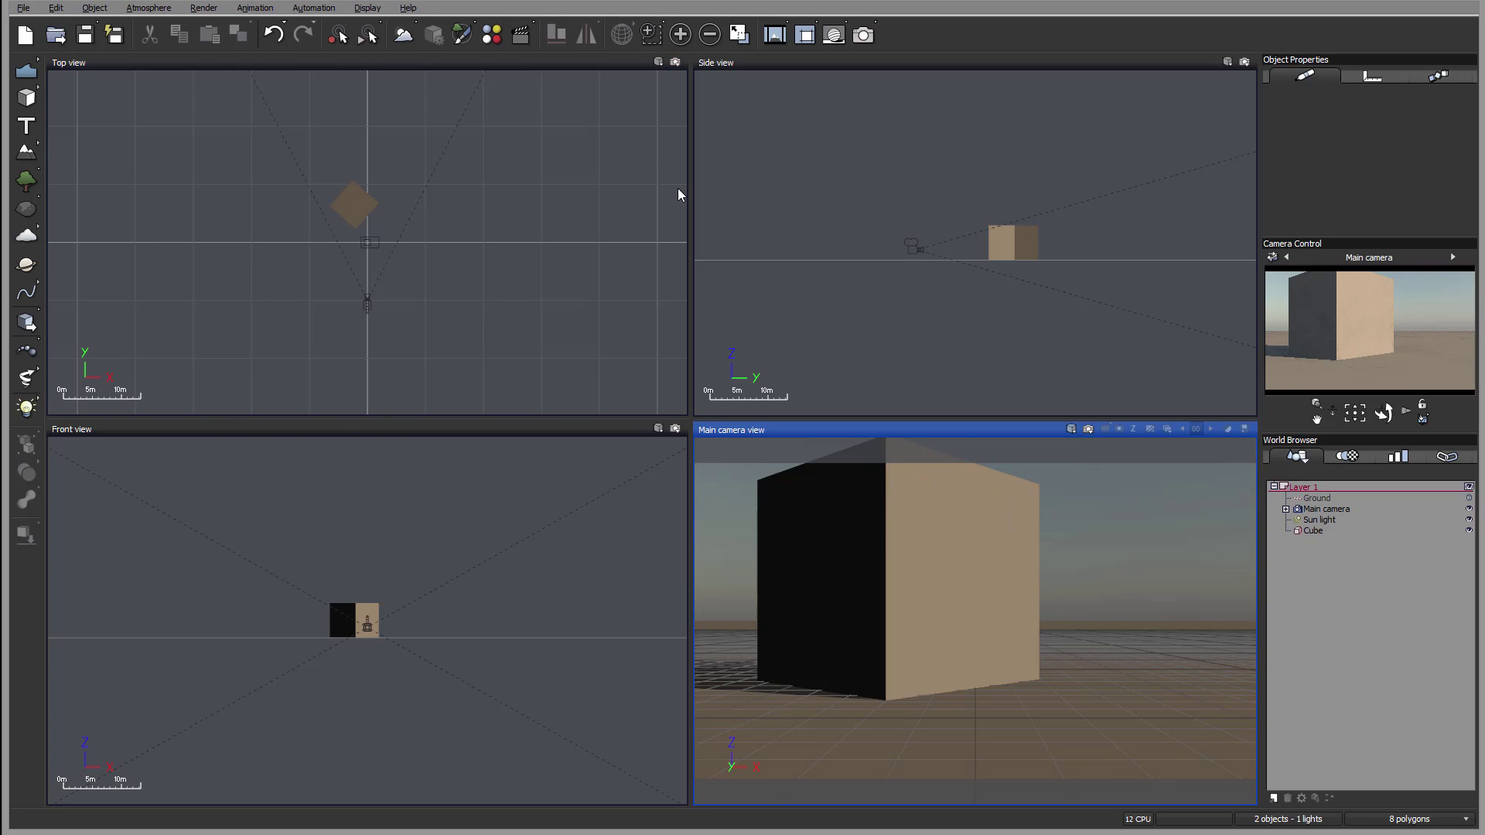
click(655, 62)
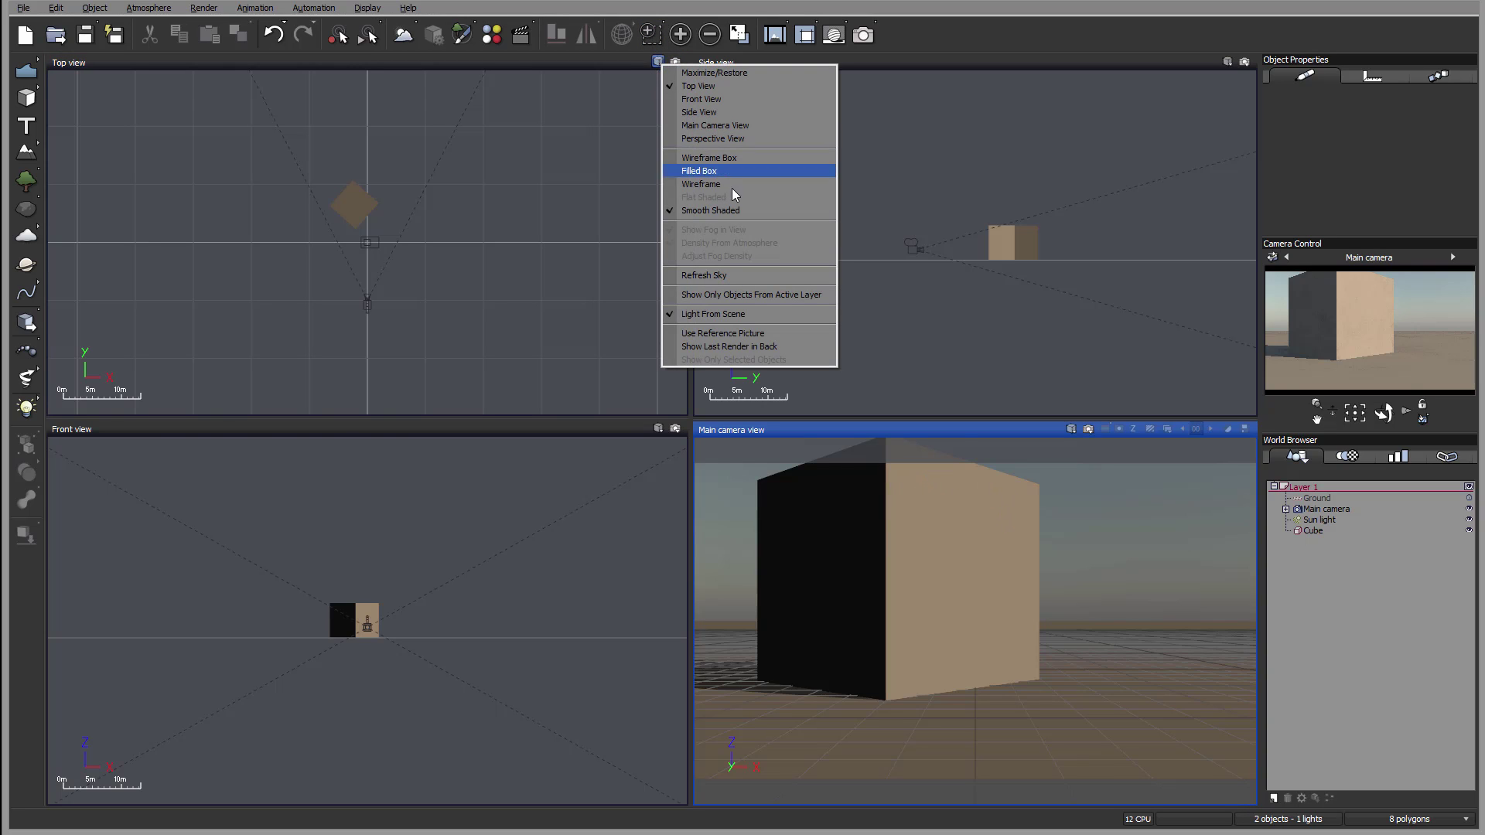
click(573, 324)
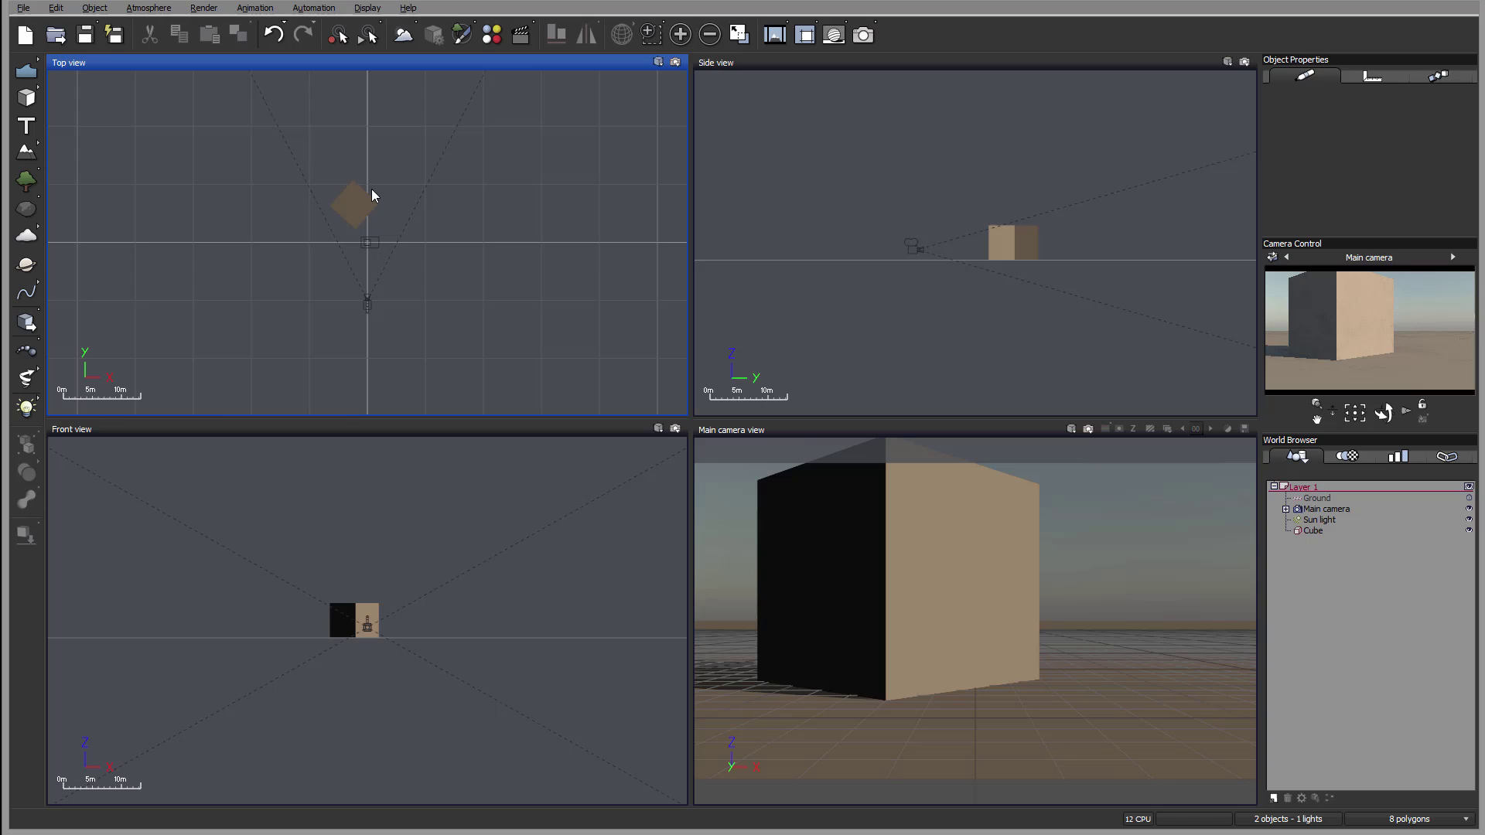
Try Adjust Fog Density for the Top view, and turn off Show Fog in View.
click(657, 62)
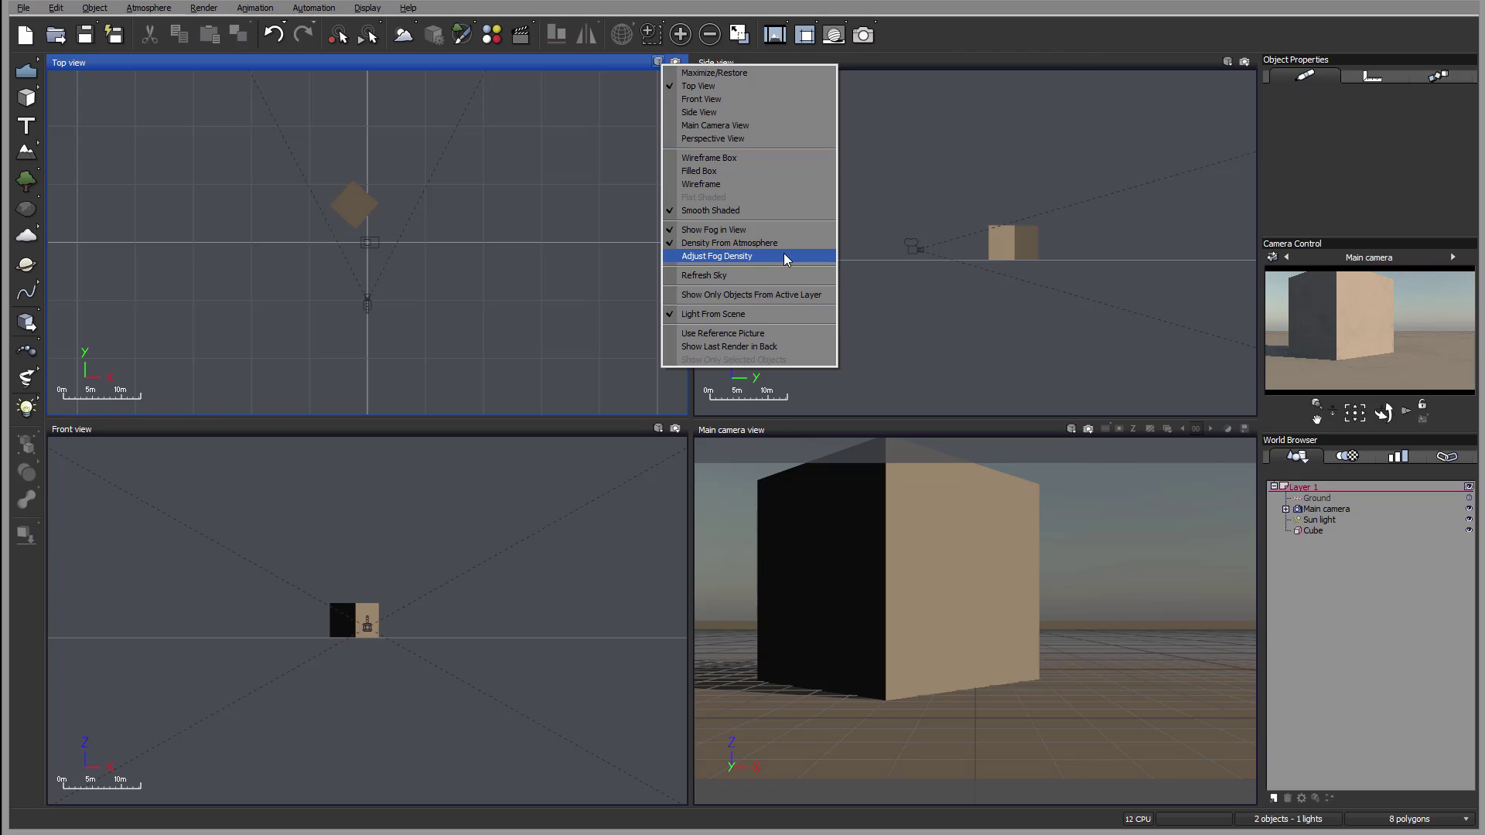
click(704, 257)
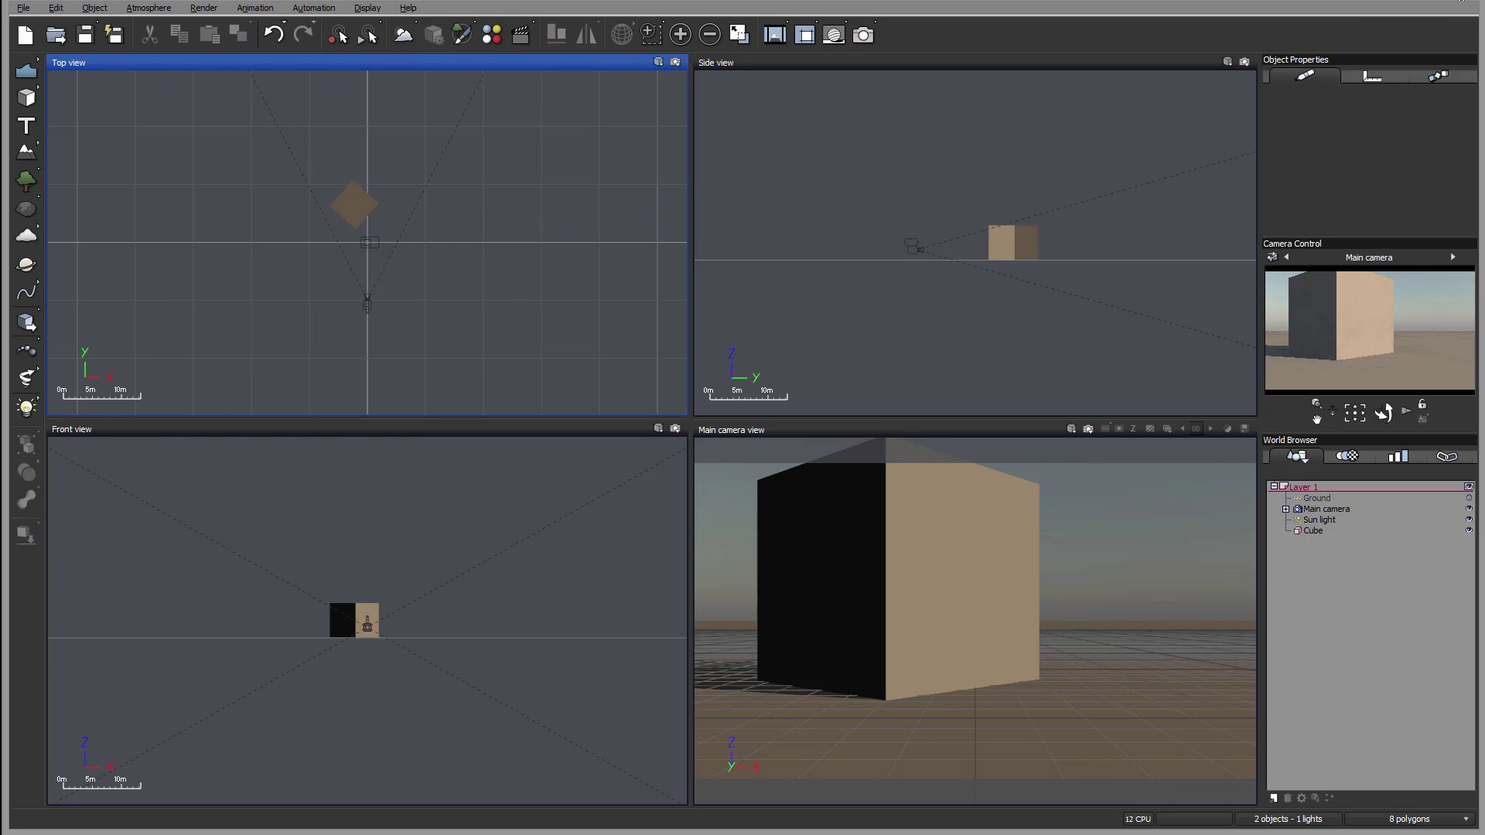
click(656, 63)
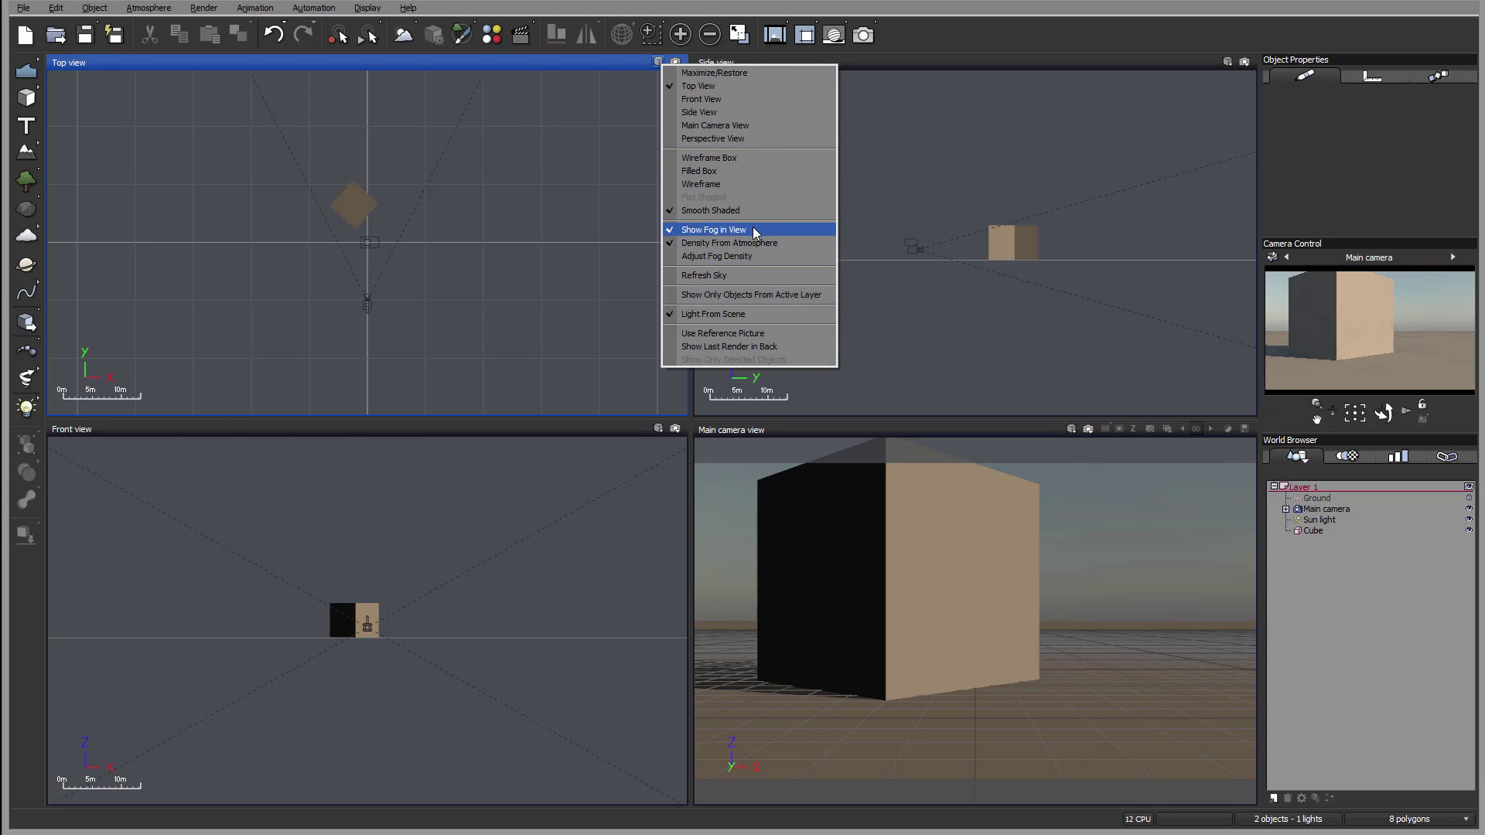
click(703, 230)
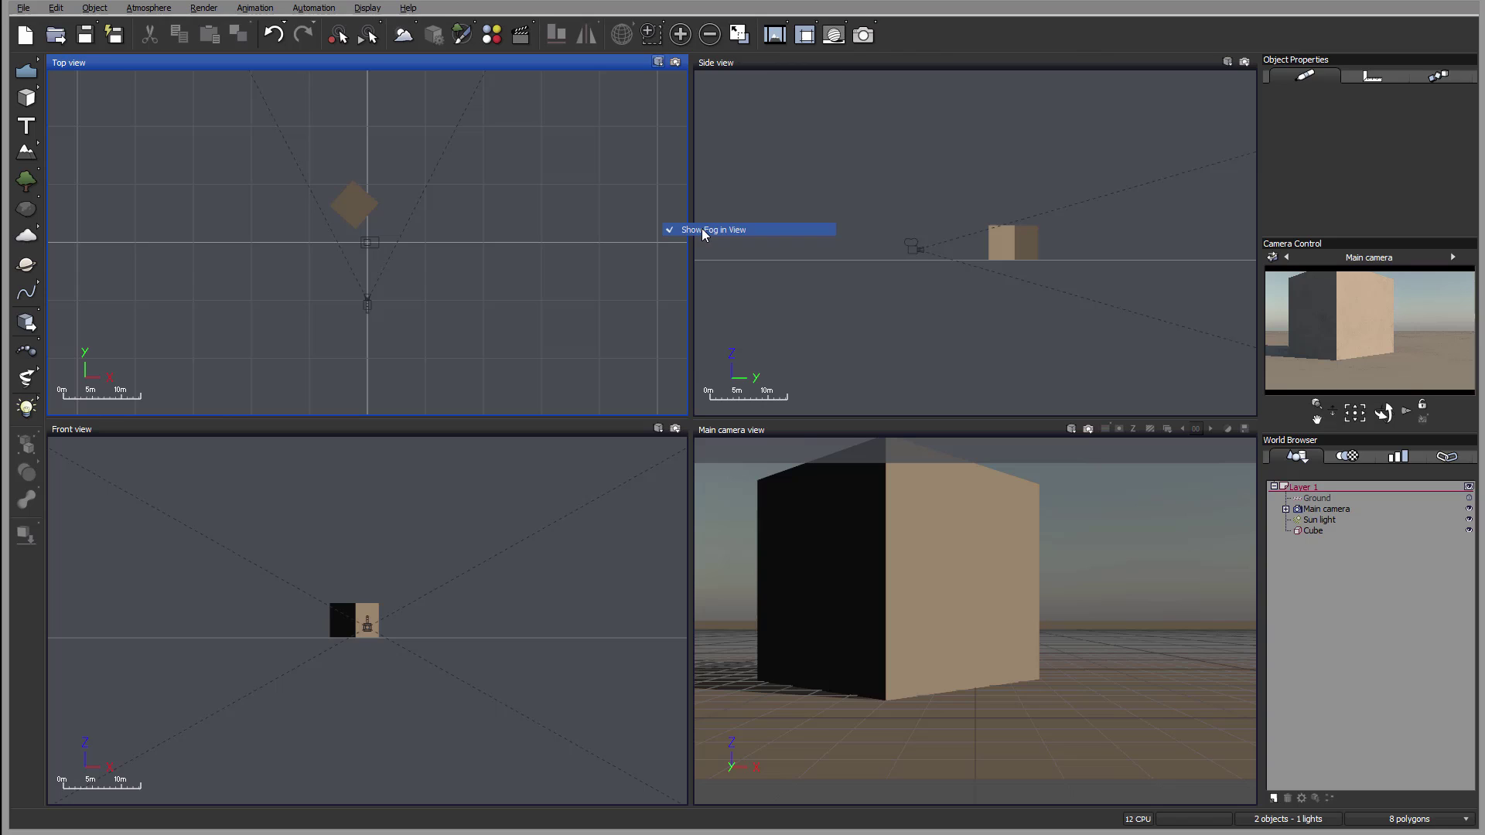
Refresh the sky display from the Top view's display options.
click(657, 63)
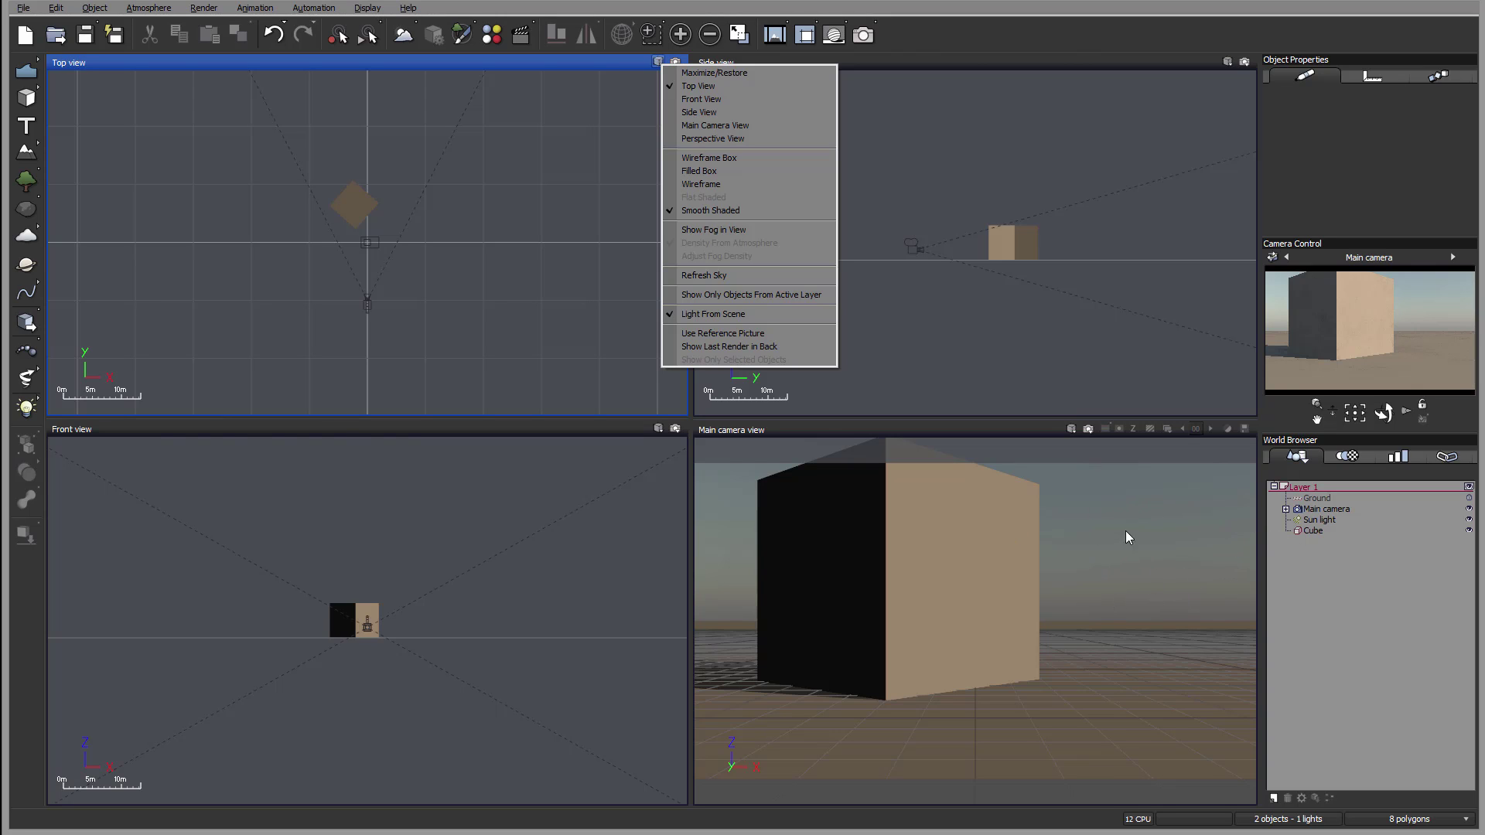
click(710, 274)
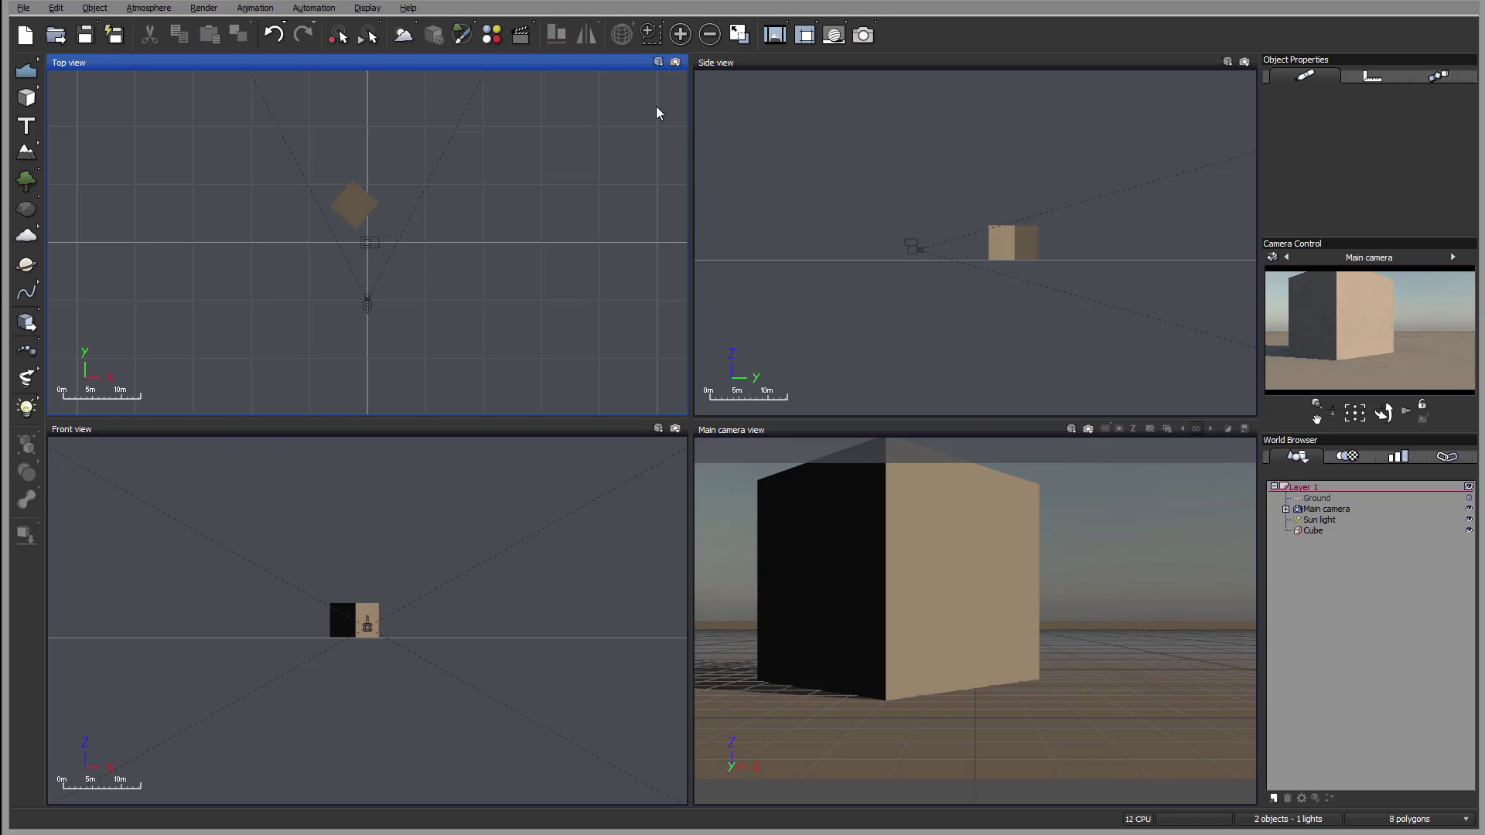
click(658, 62)
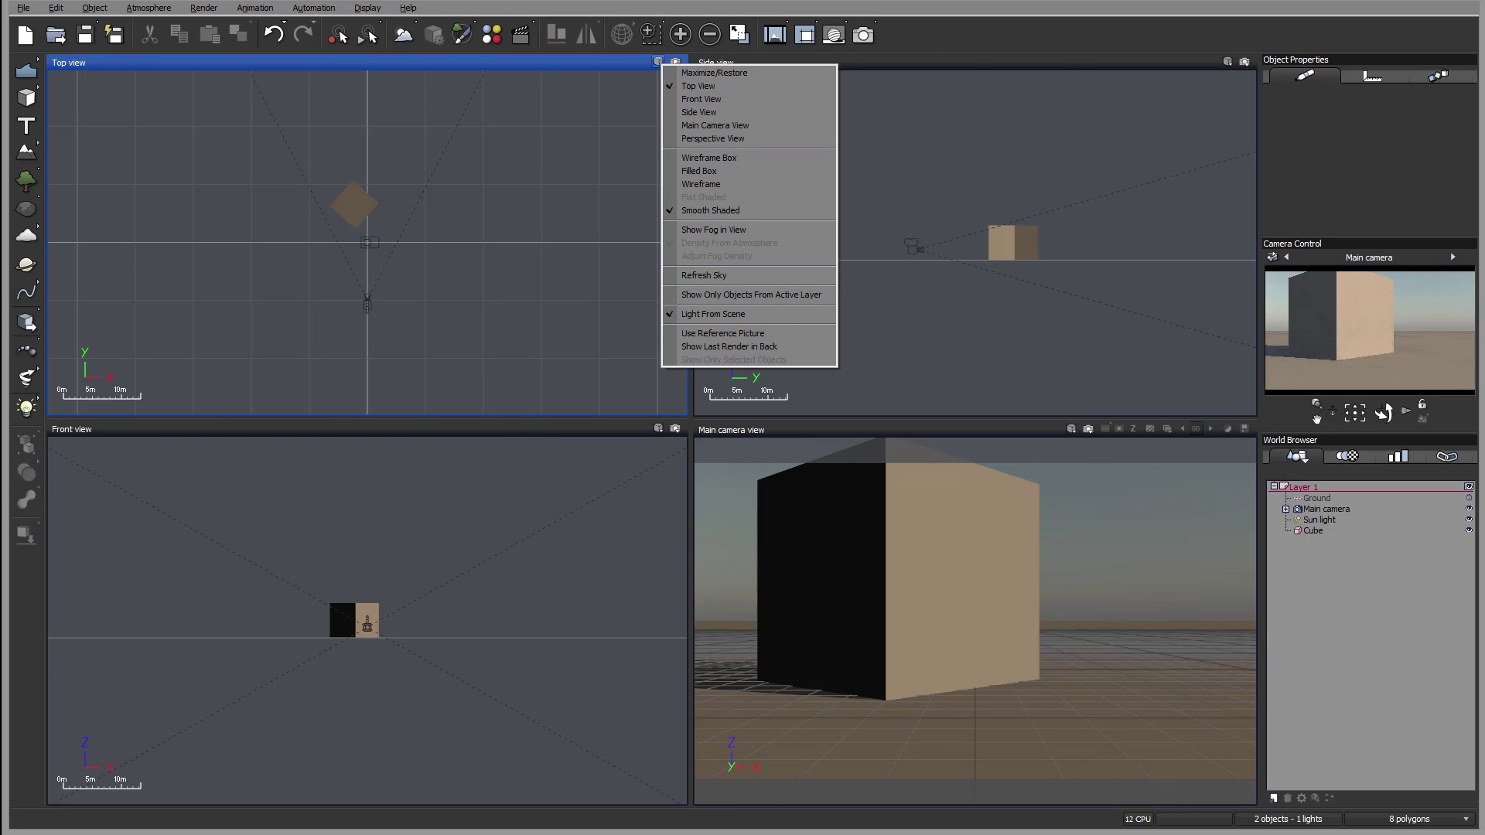
click(619, 320)
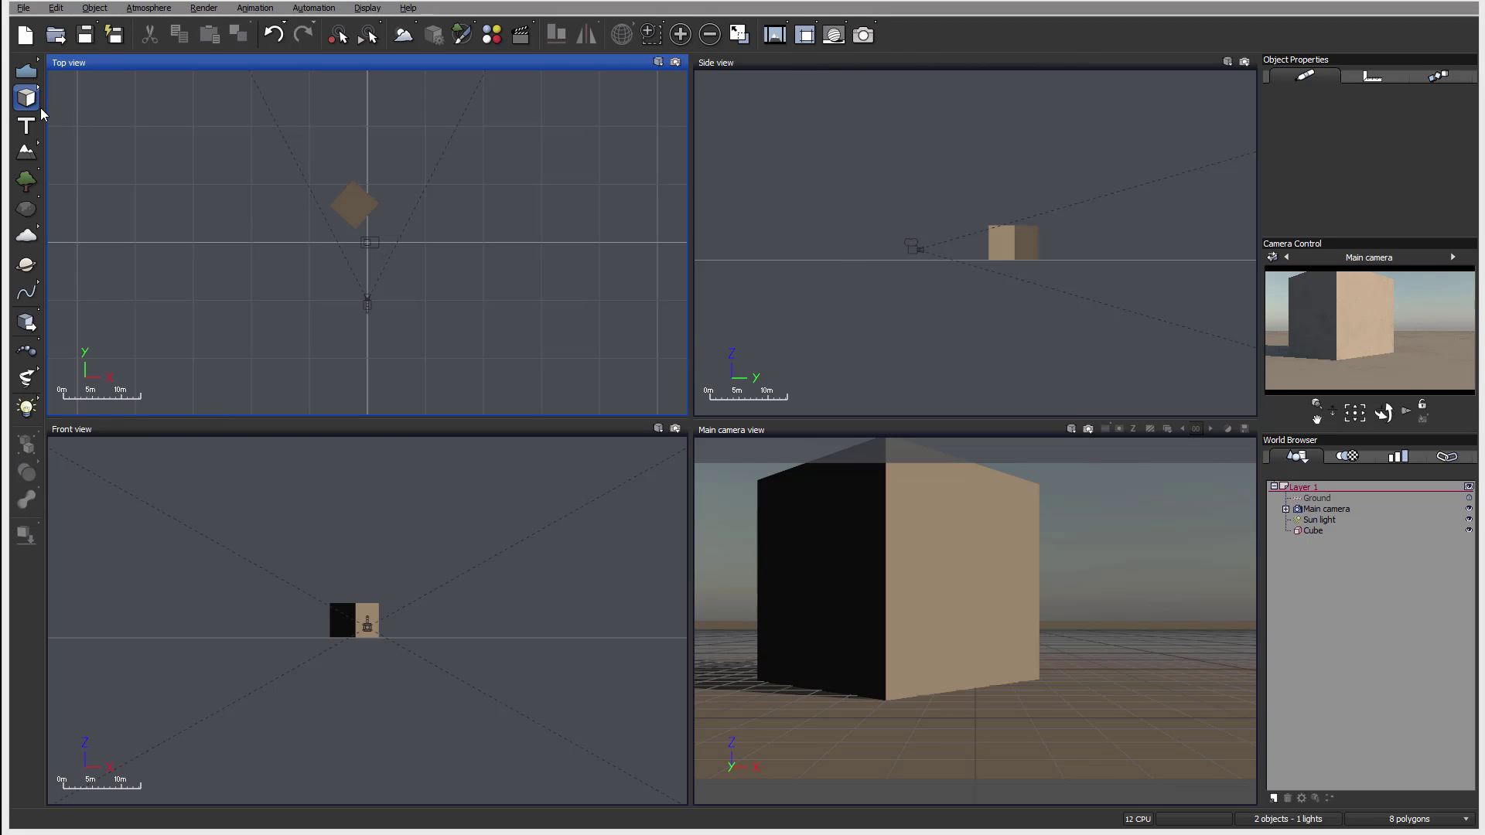
Add a new layer and create a sphere on it about 7 m along positive X and 10 m along positive Y from the origin.
click(1273, 798)
drag(42, 98, 75, 106)
drag(367, 242, 408, 183)
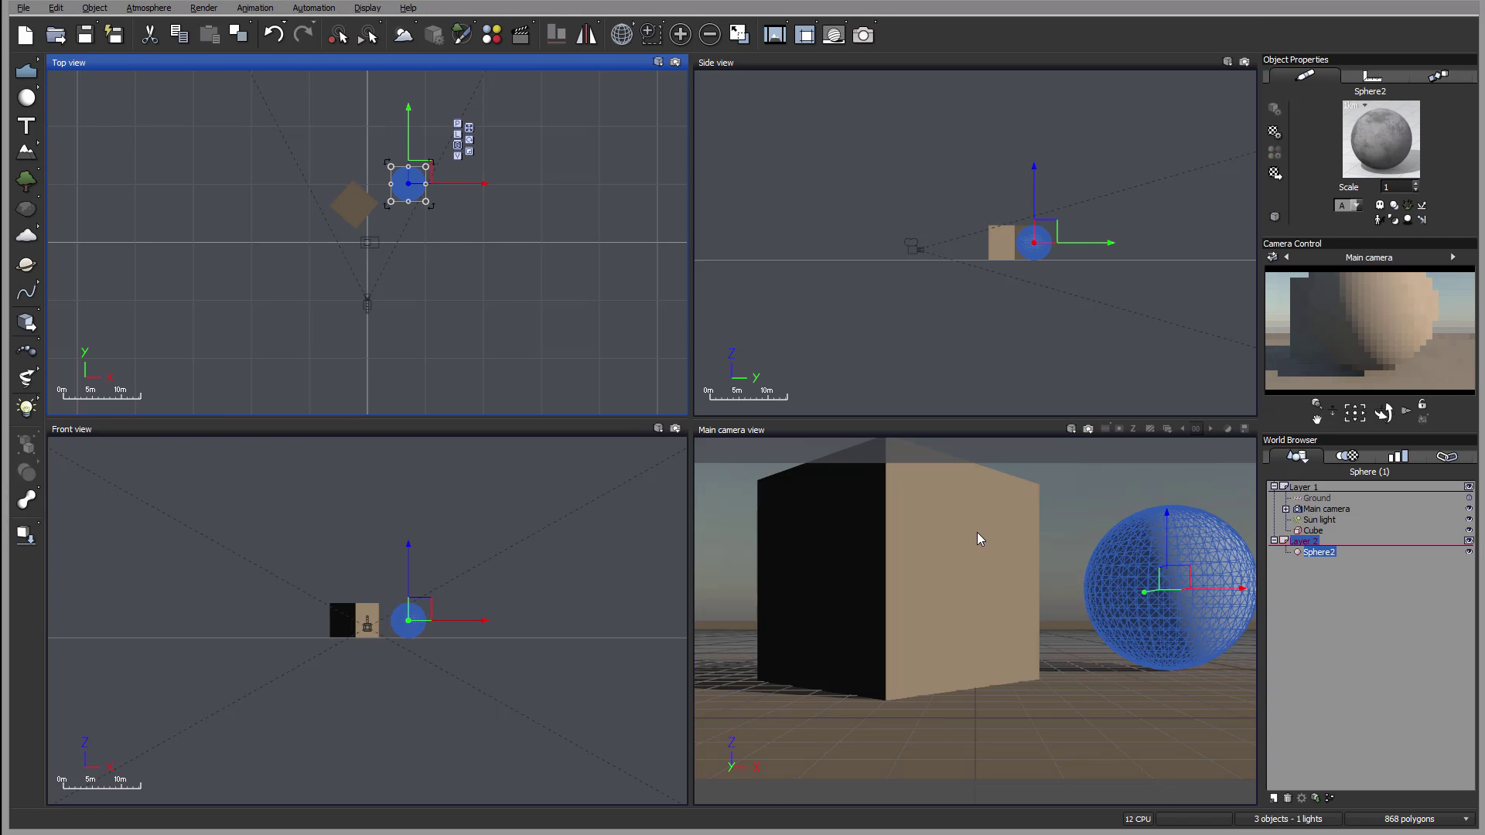
Show only objects from the active layer, make Layer 1 active to compare the views, and turn the option off again.
click(659, 62)
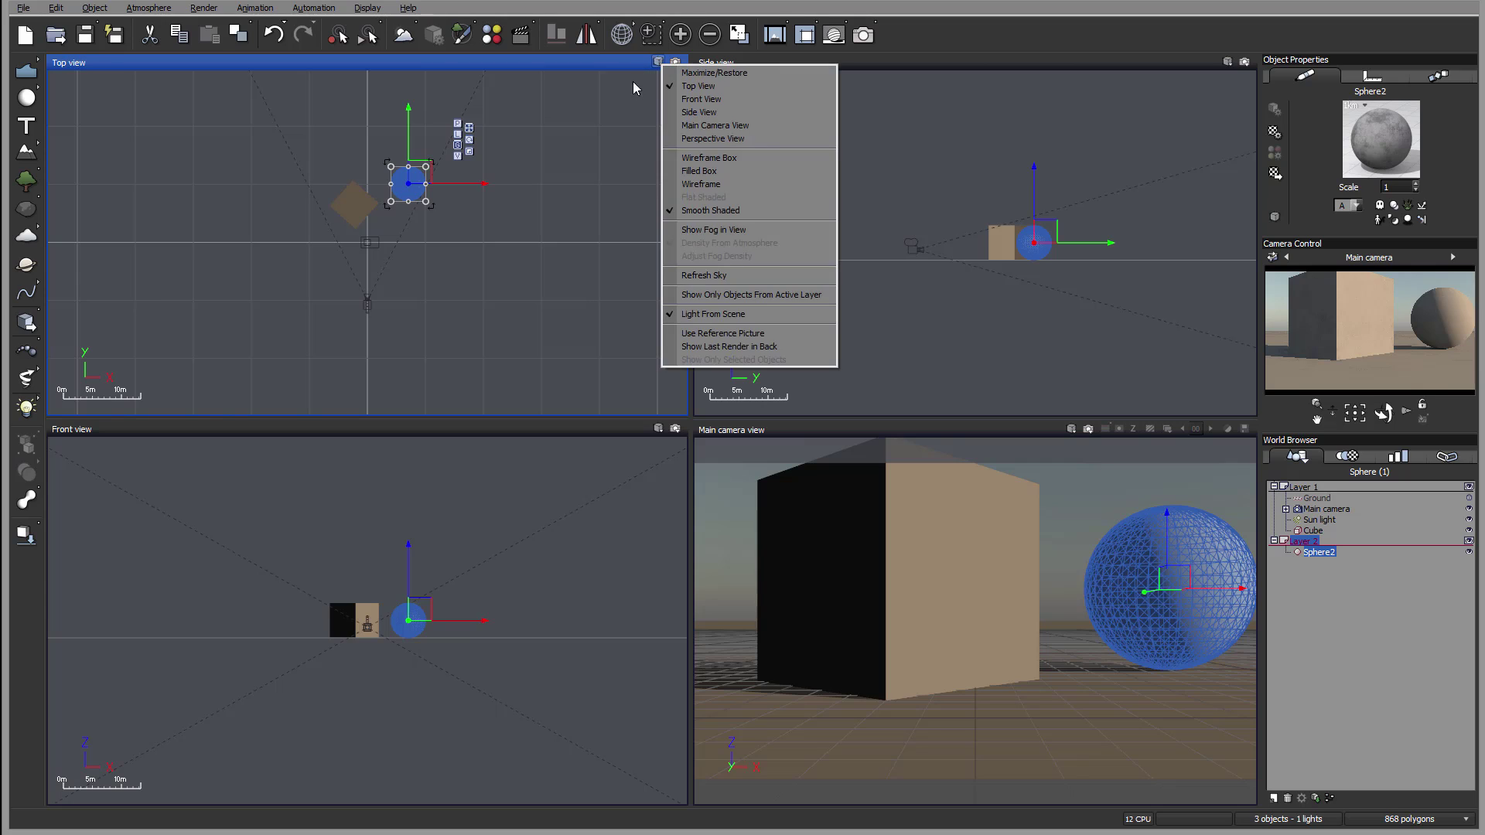
click(823, 297)
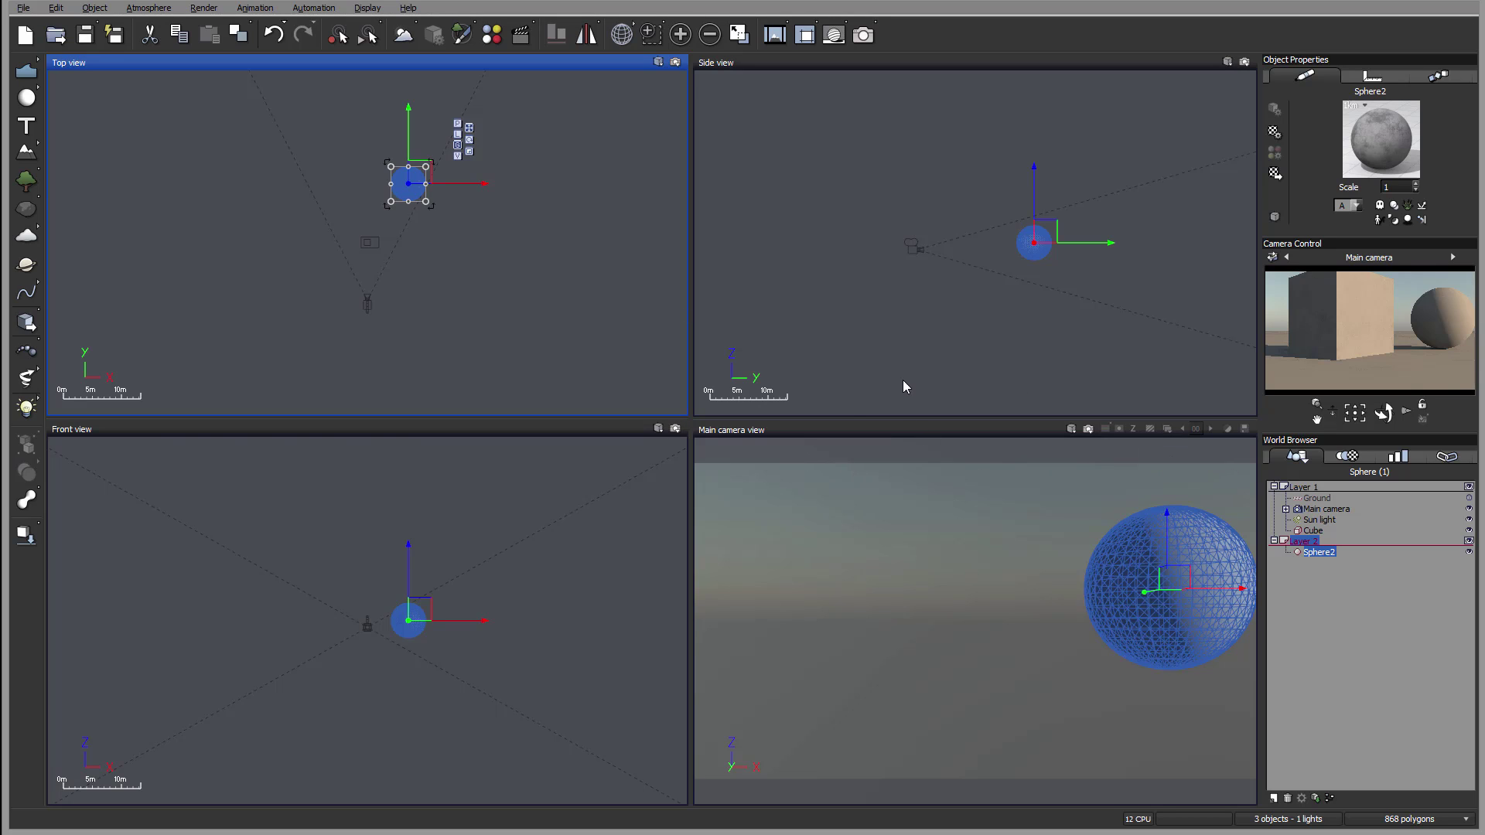
click(1325, 489)
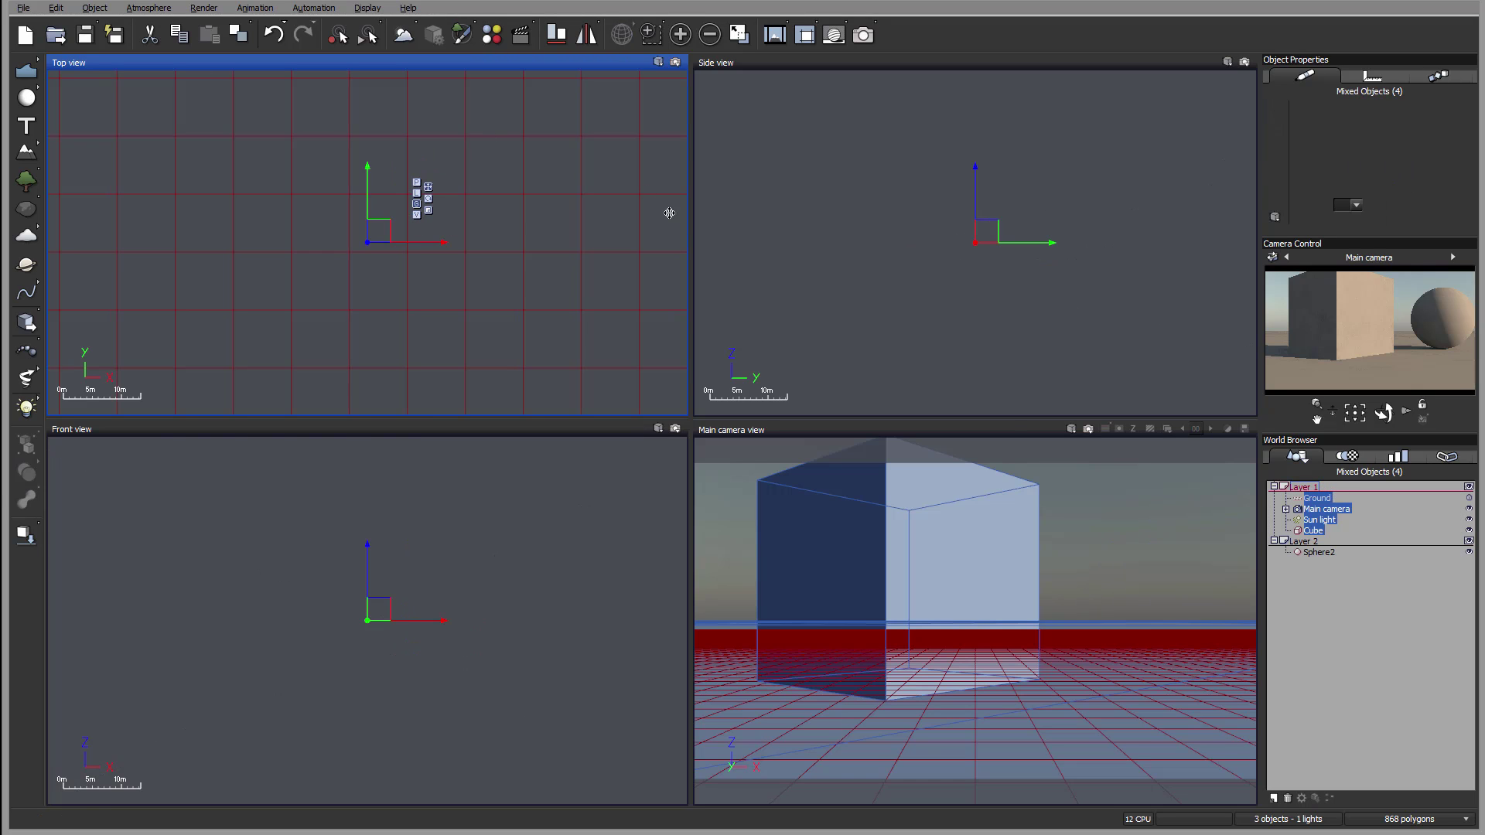
click(658, 61)
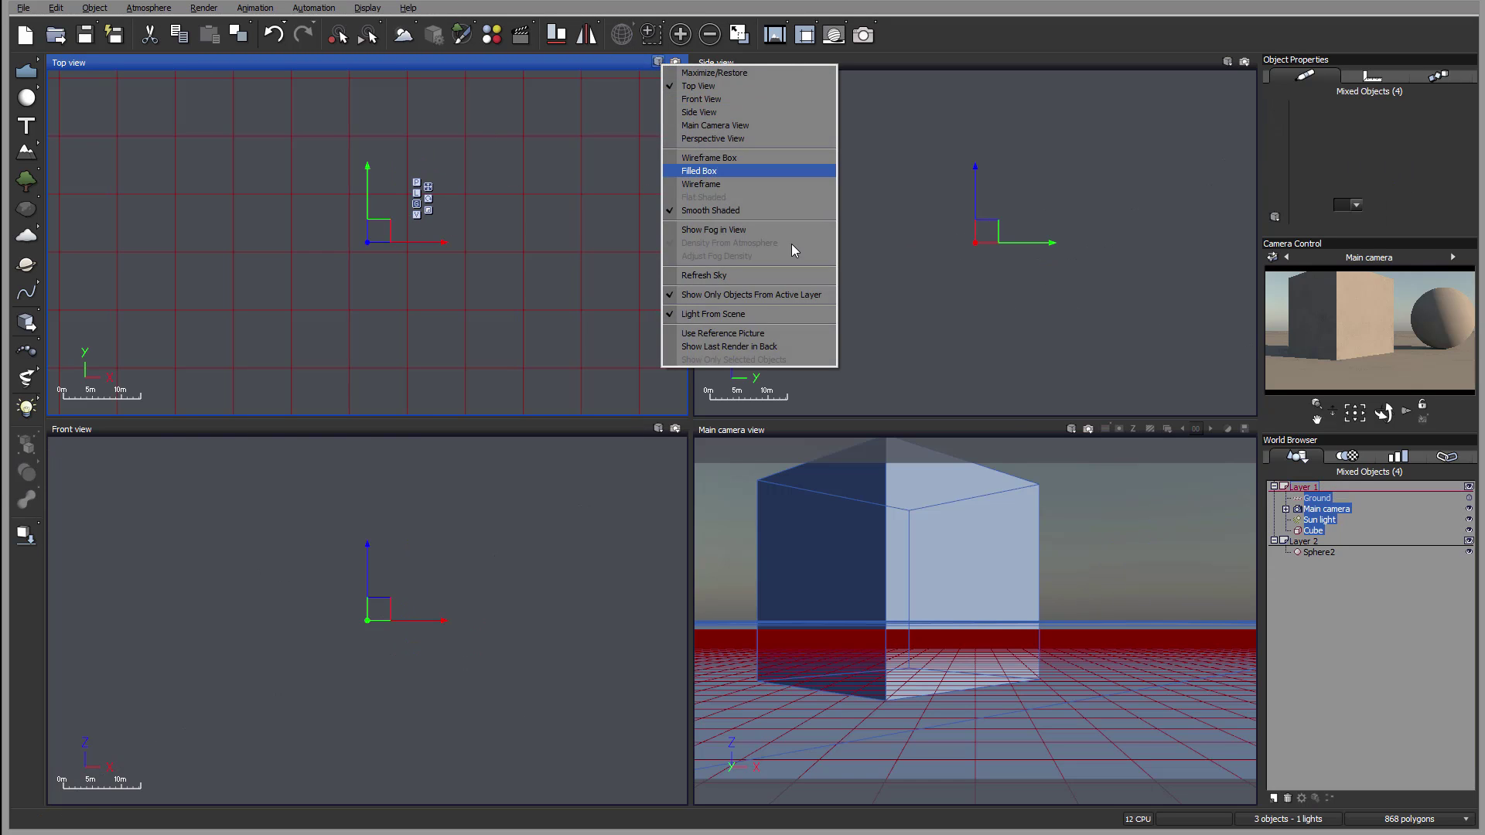
click(789, 295)
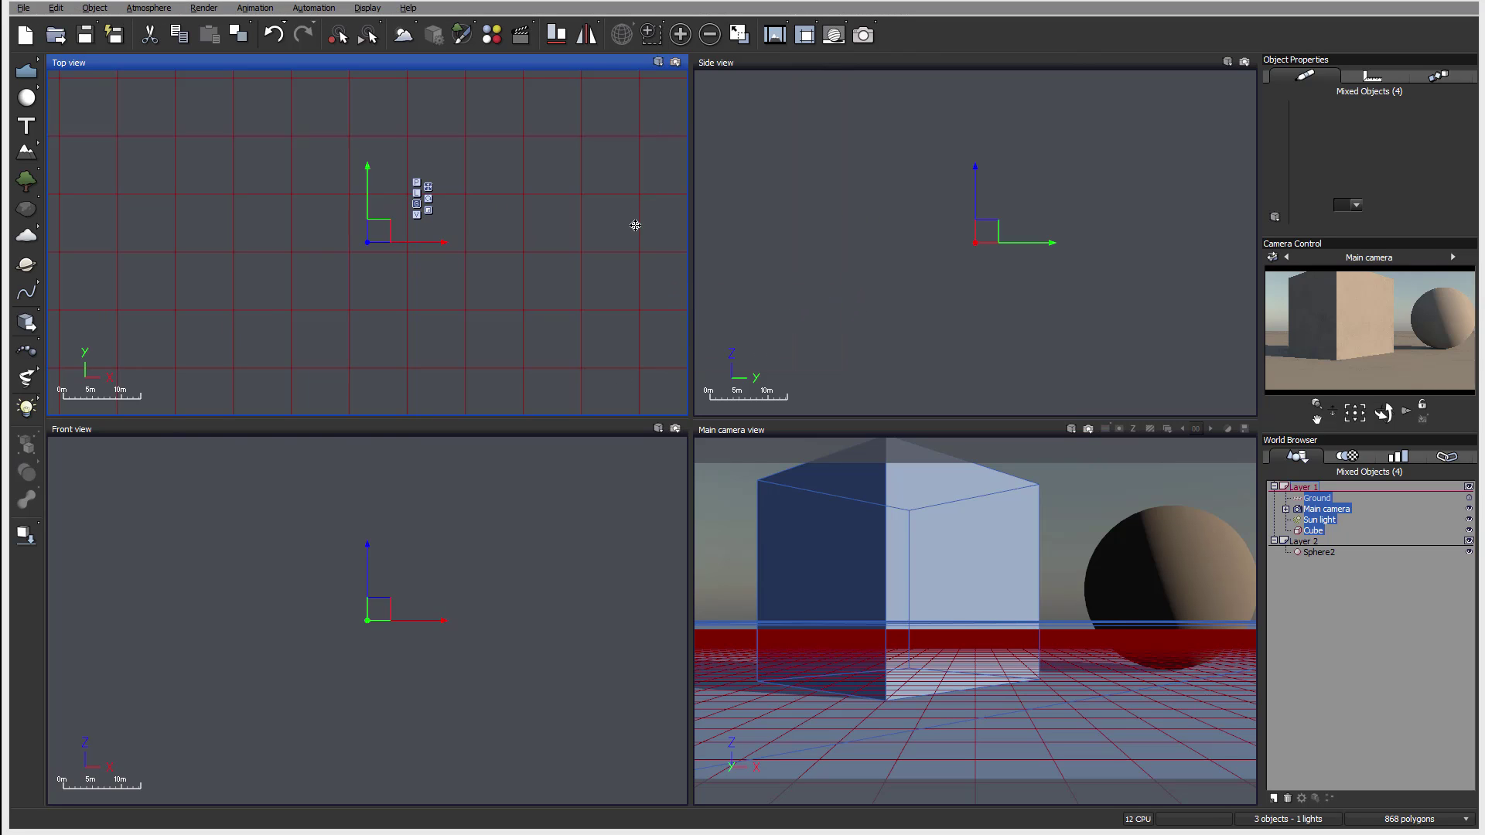
Turn off Light From Scene for the Top view, select the cube to compare the shading, and turn the option back on.
click(658, 62)
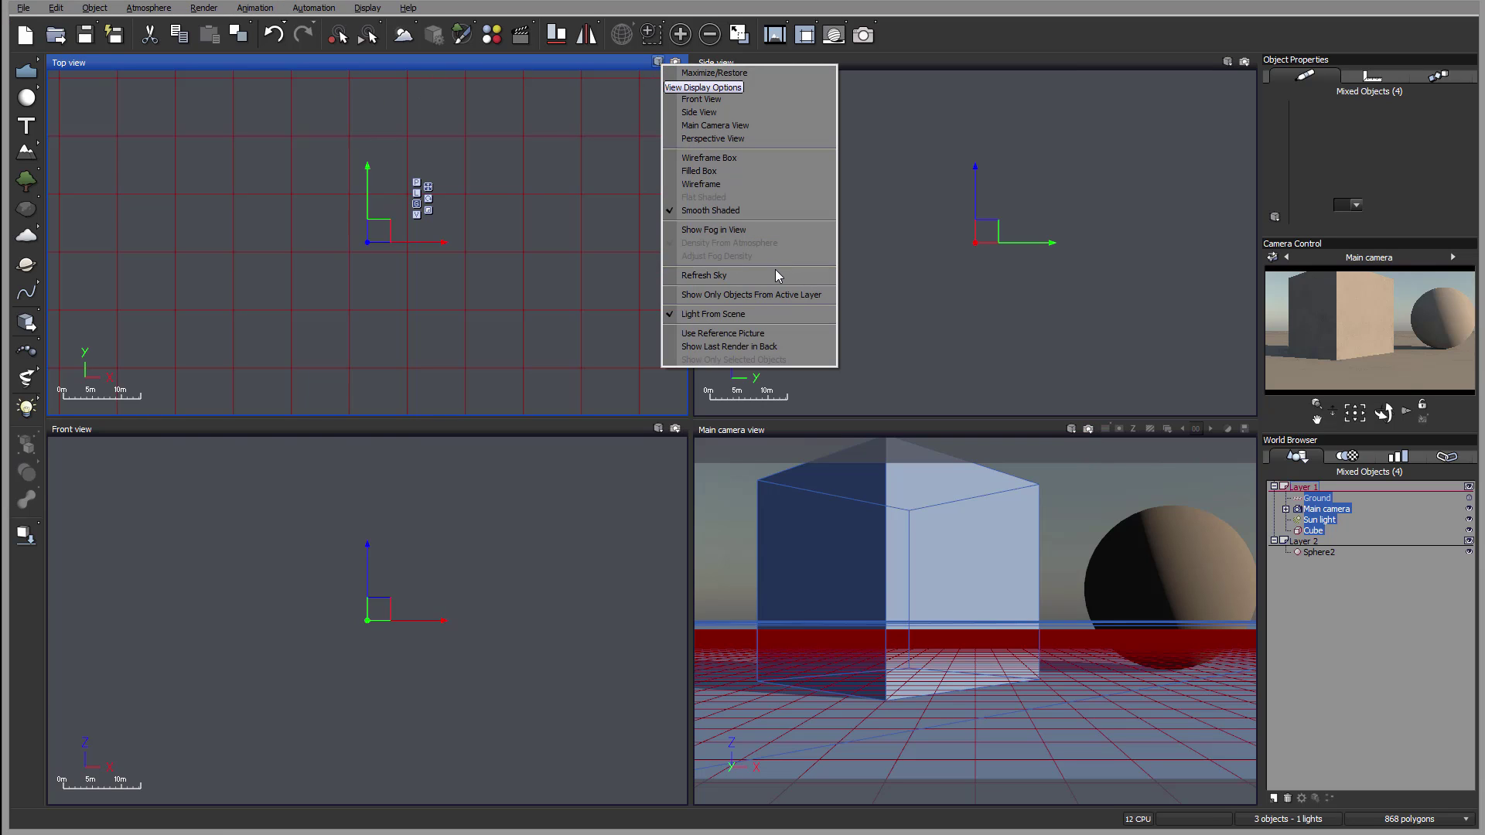
click(747, 315)
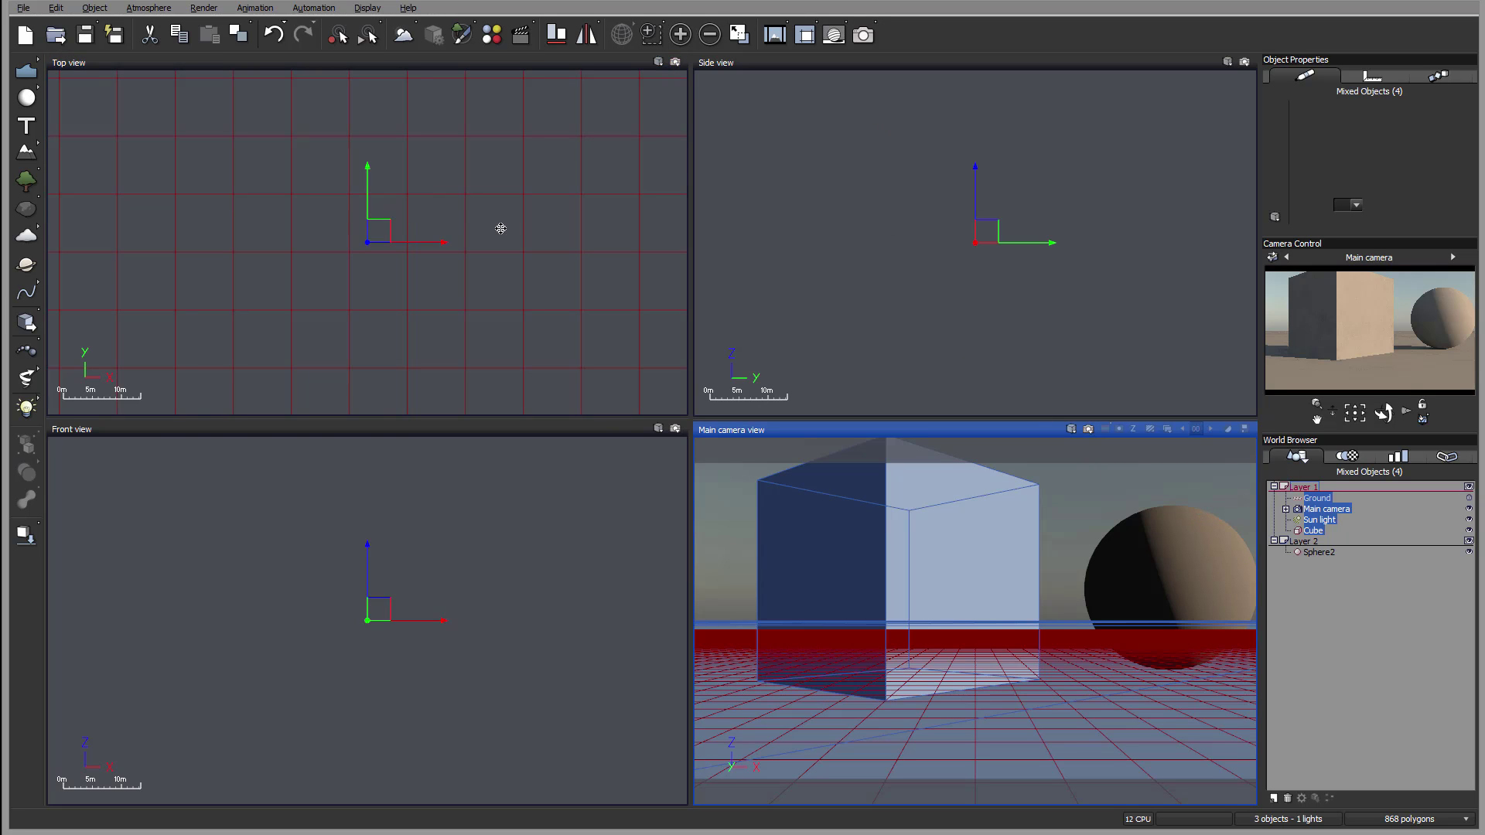
right_drag(502, 229, 505, 212)
click(1314, 531)
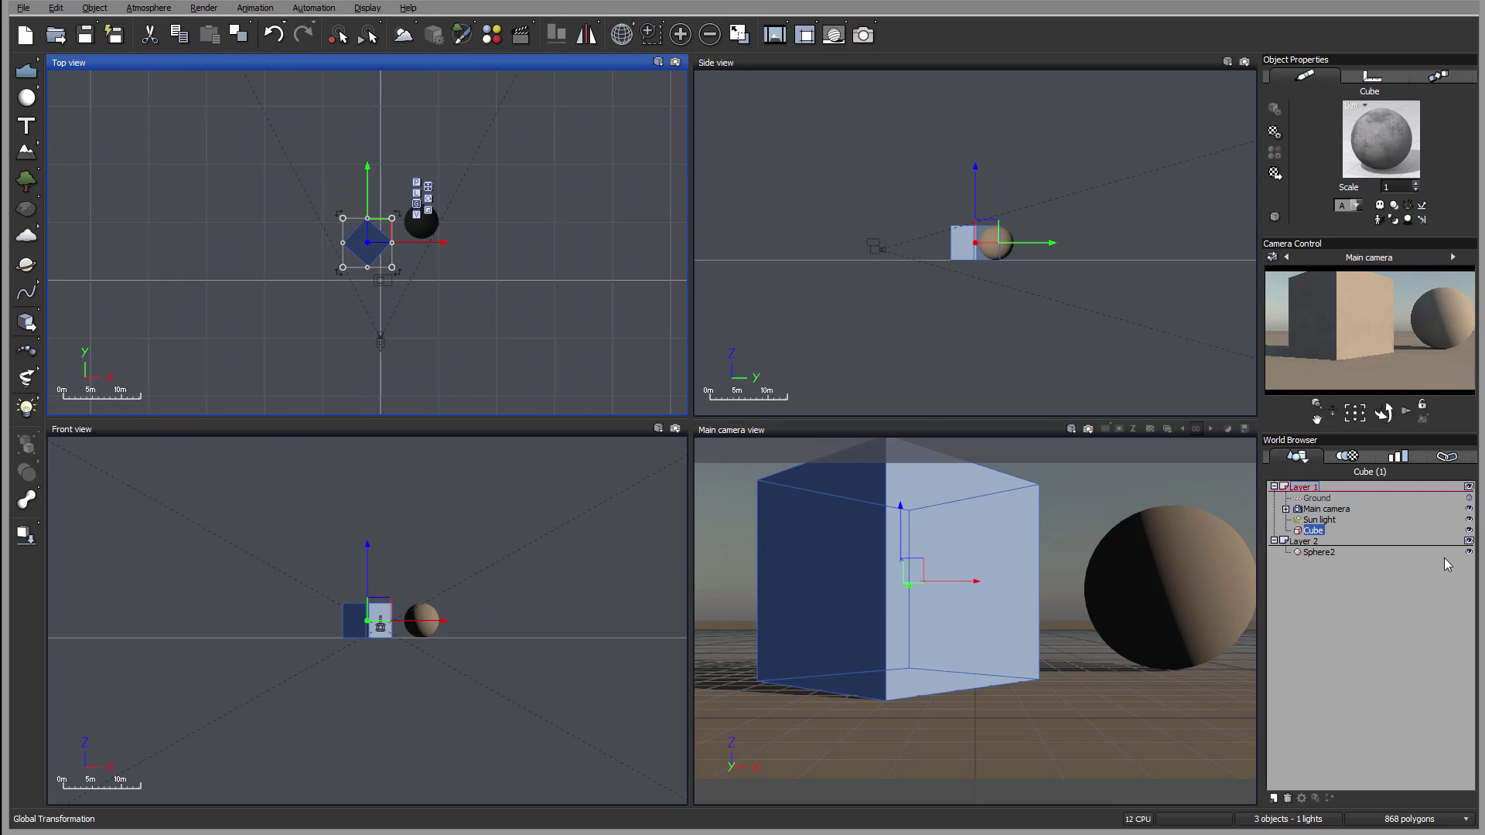
click(658, 61)
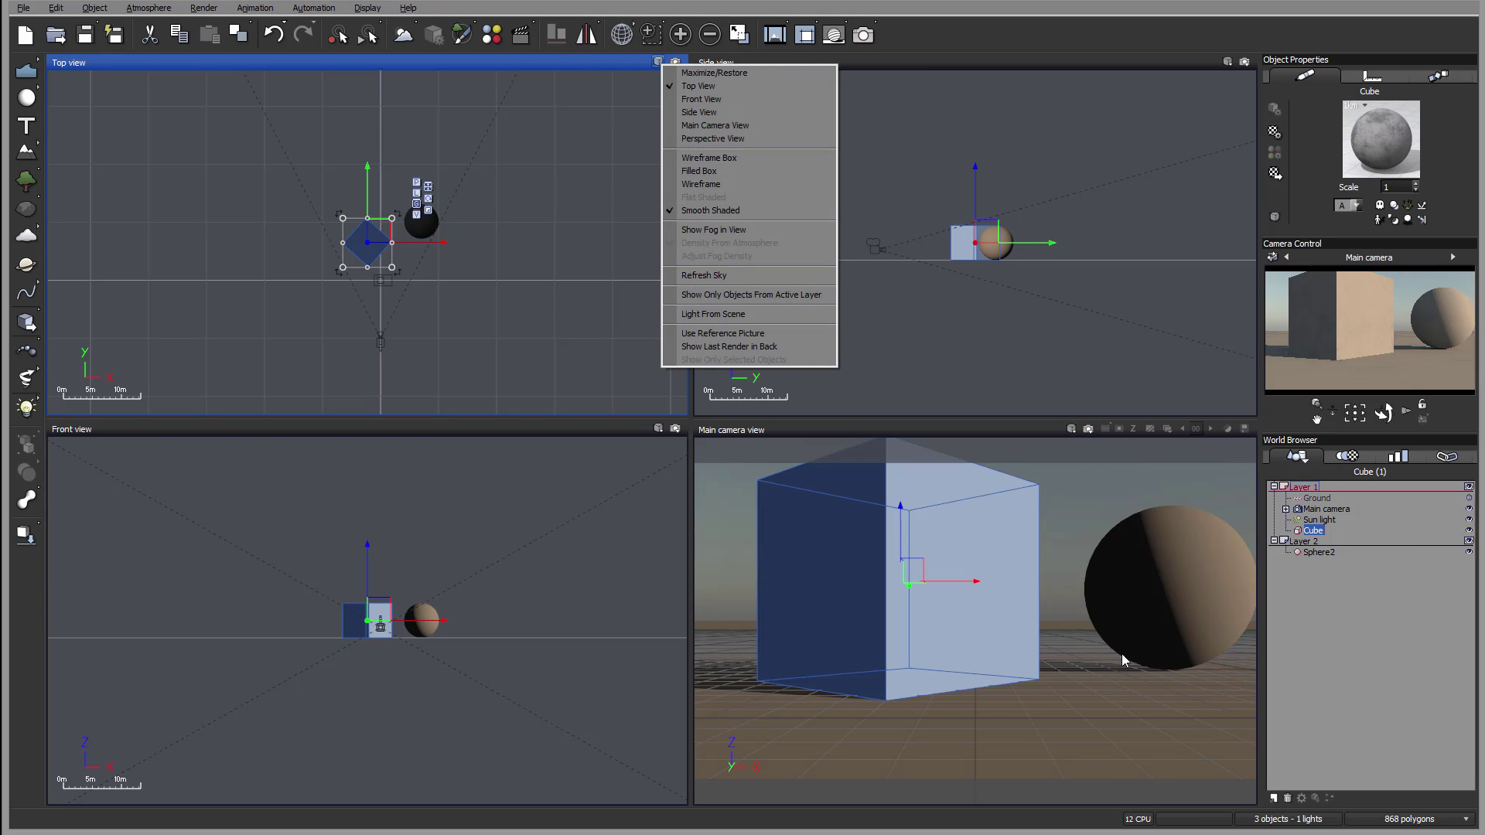
click(731, 314)
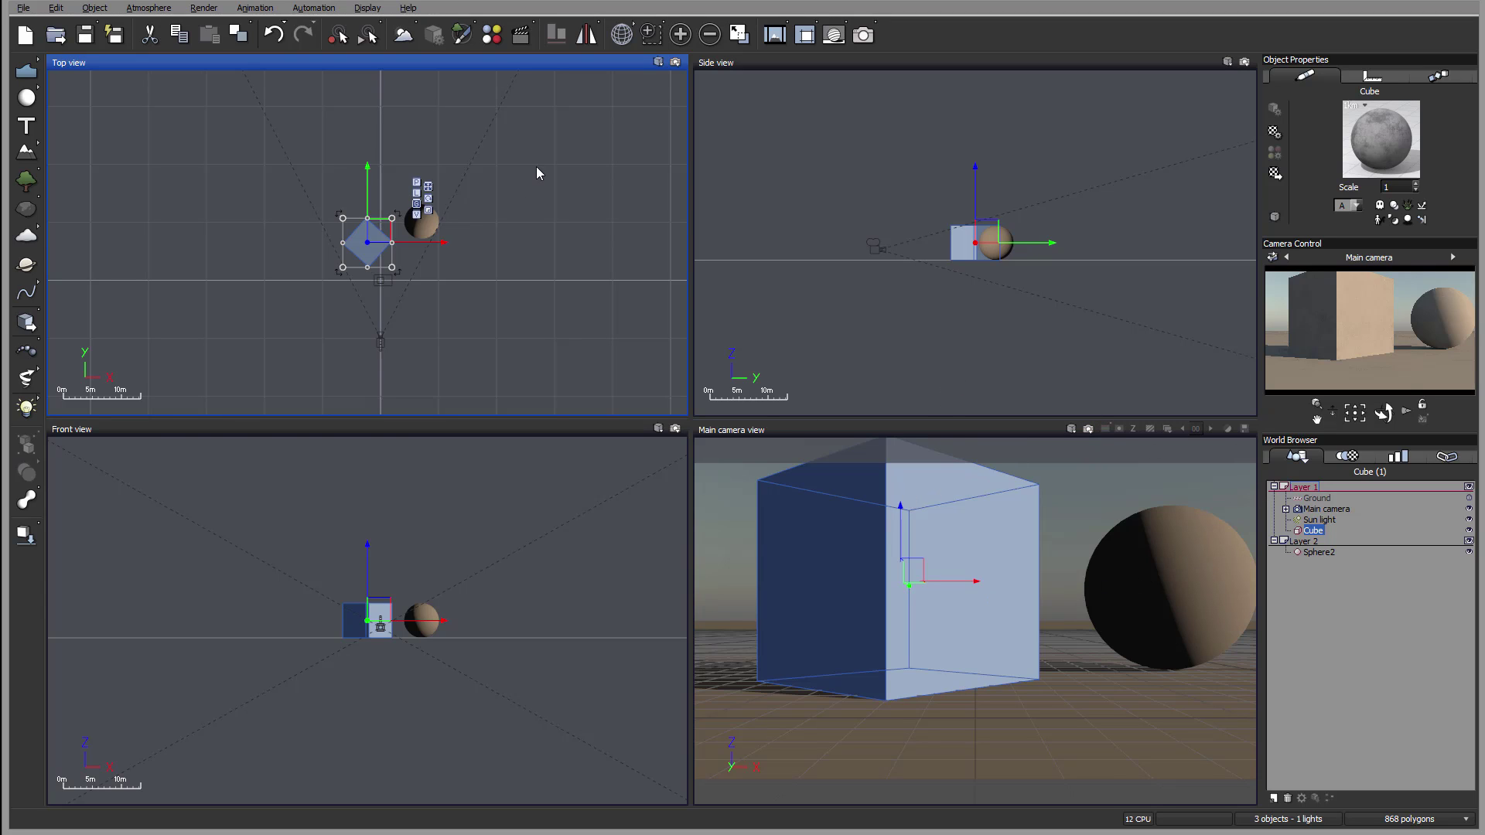
Select the sphere in the Top view, review the view's display options, and activate the Front view.
click(658, 62)
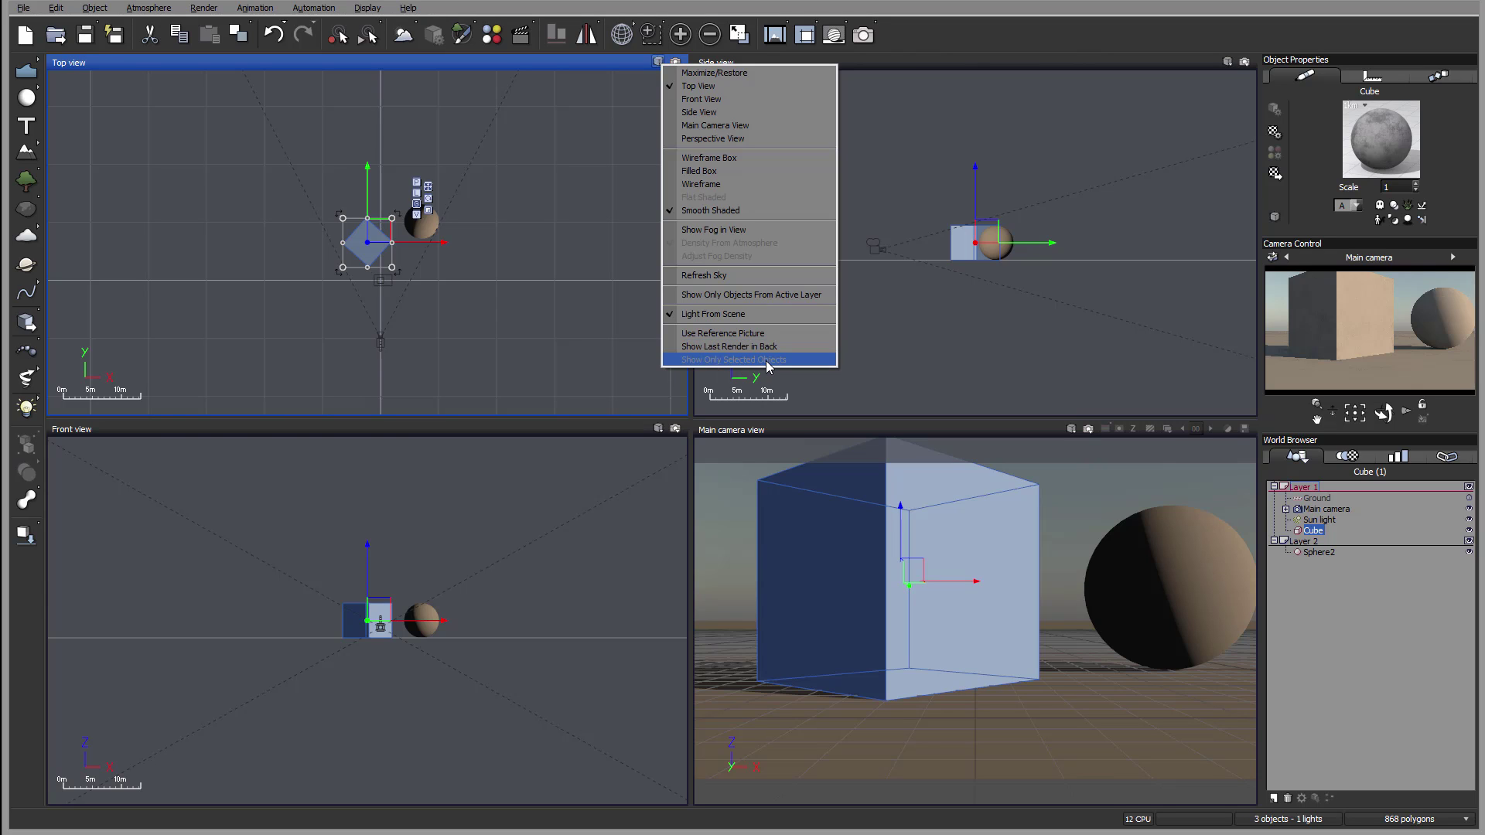
click(436, 225)
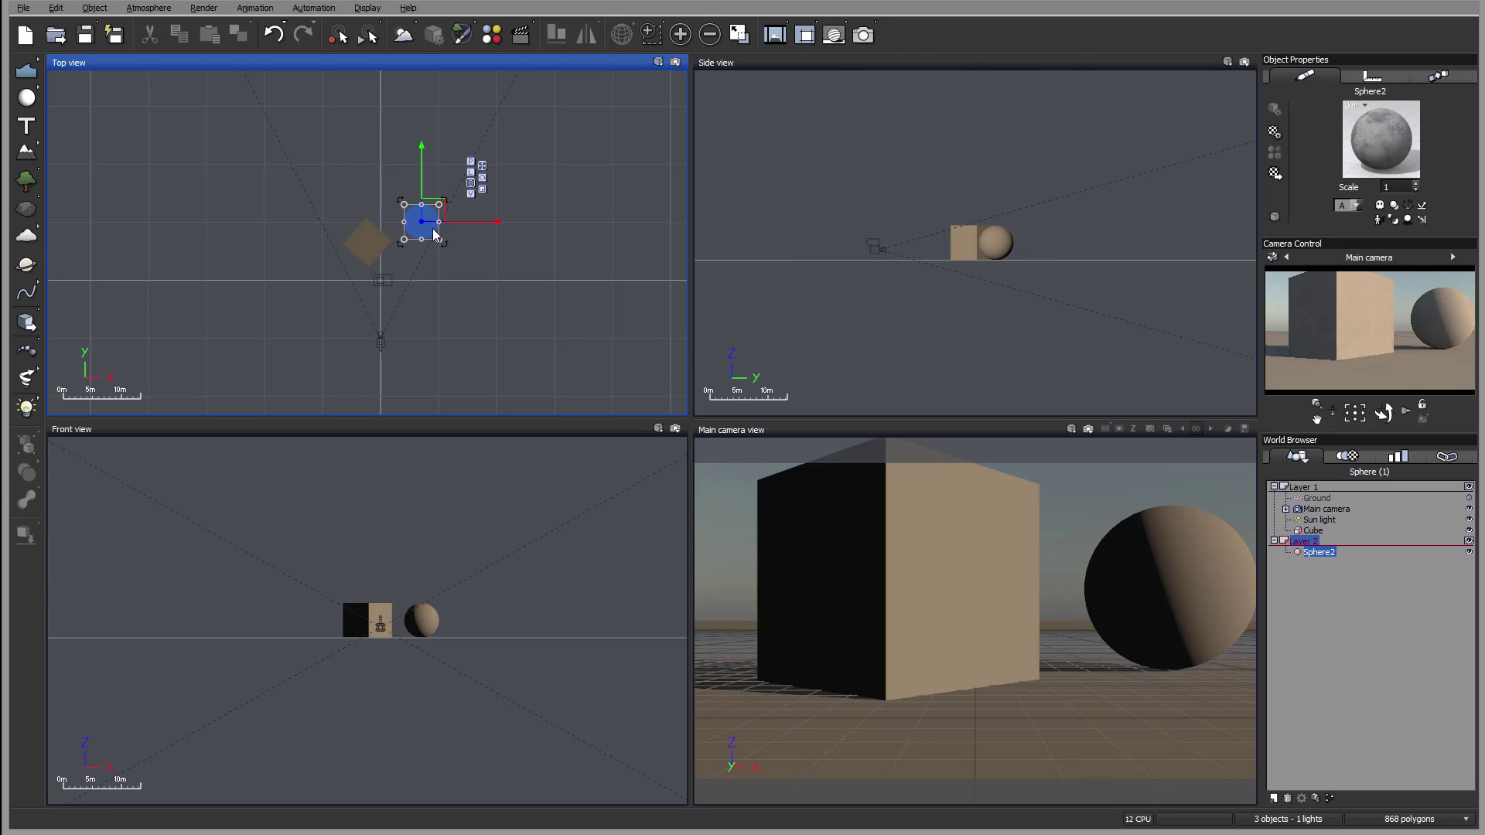
click(657, 62)
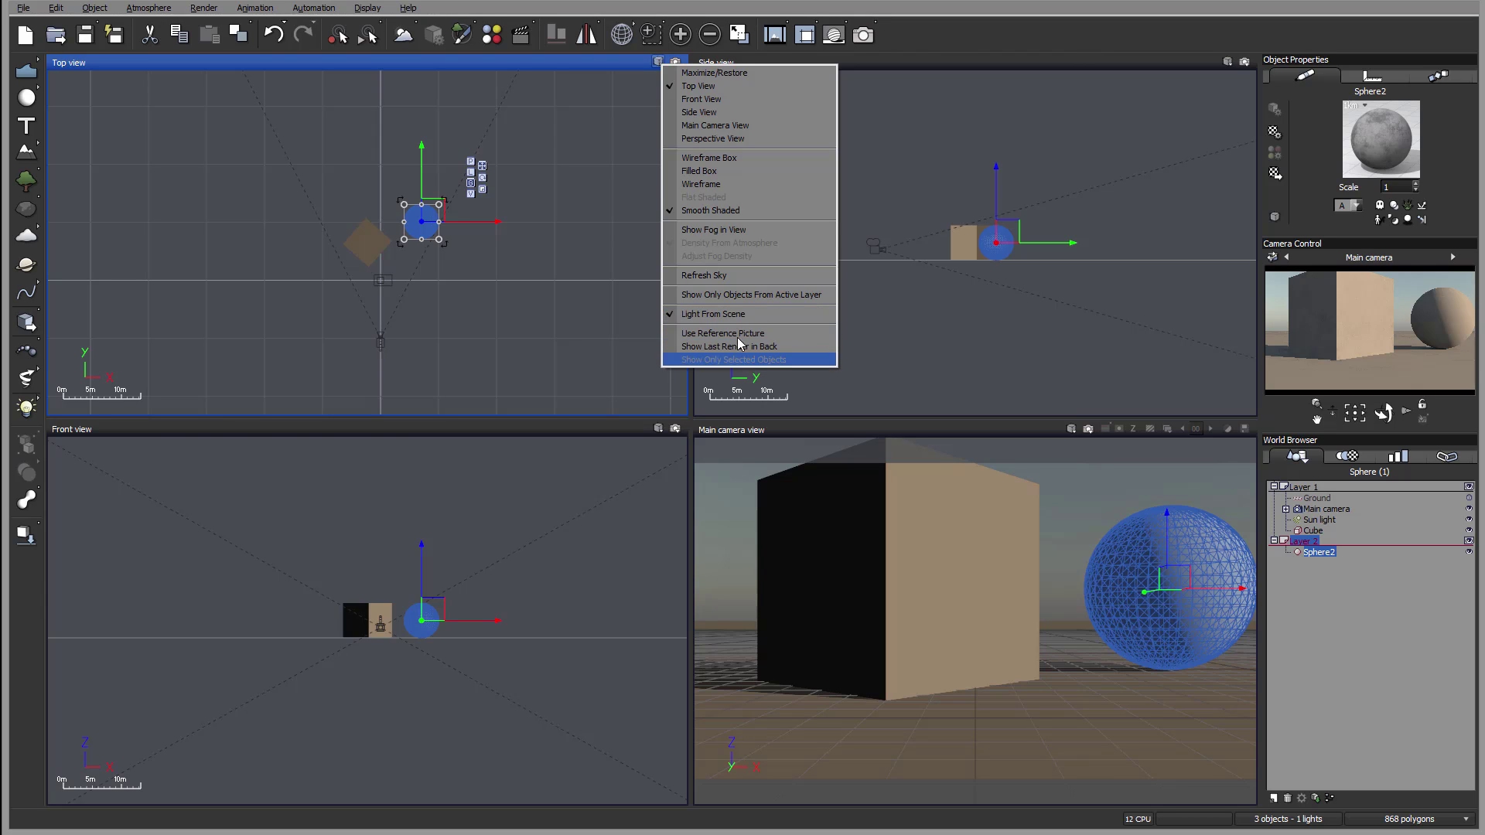
click(594, 58)
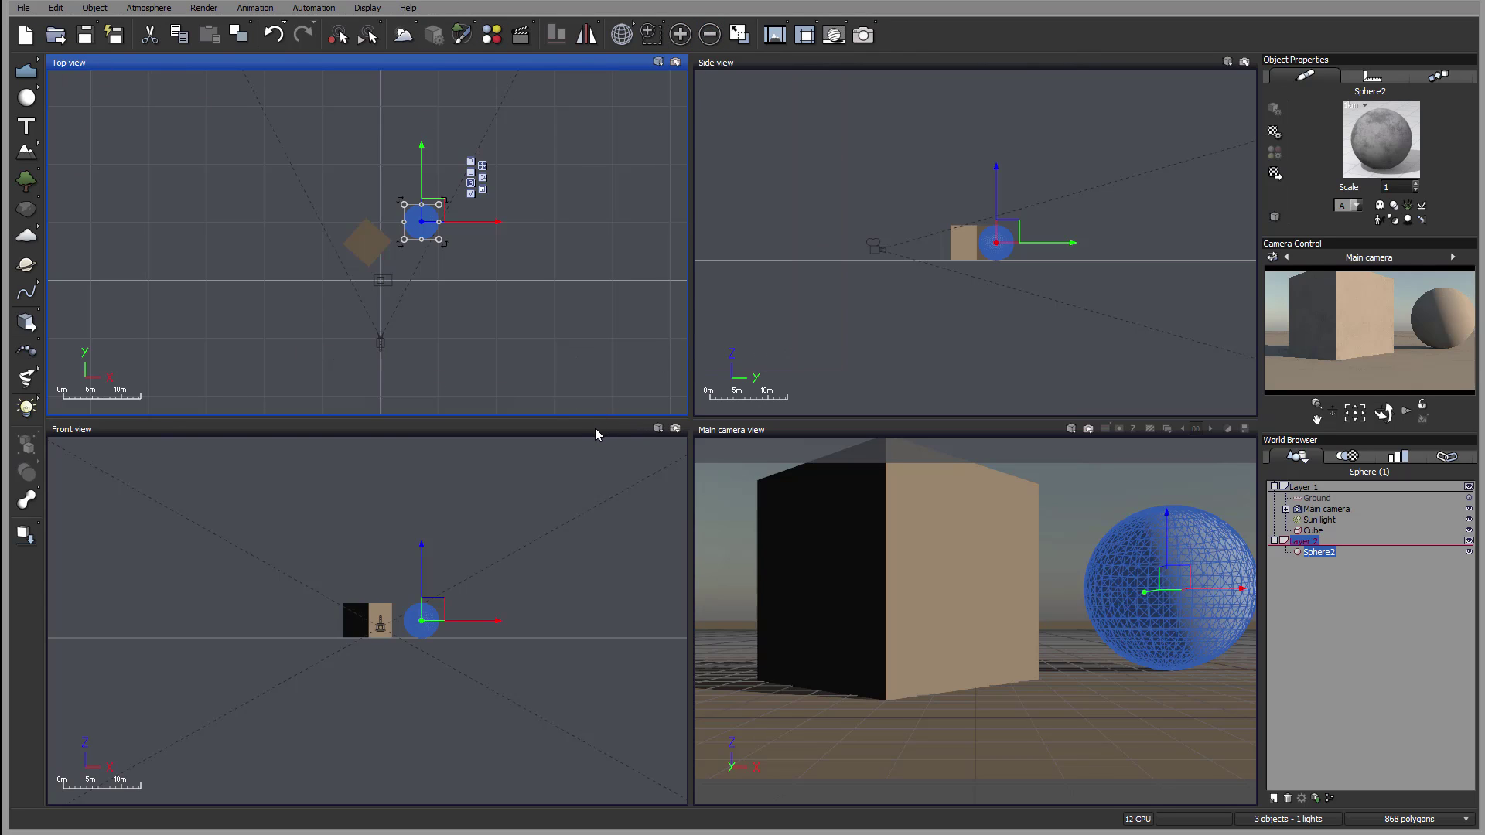
click(389, 580)
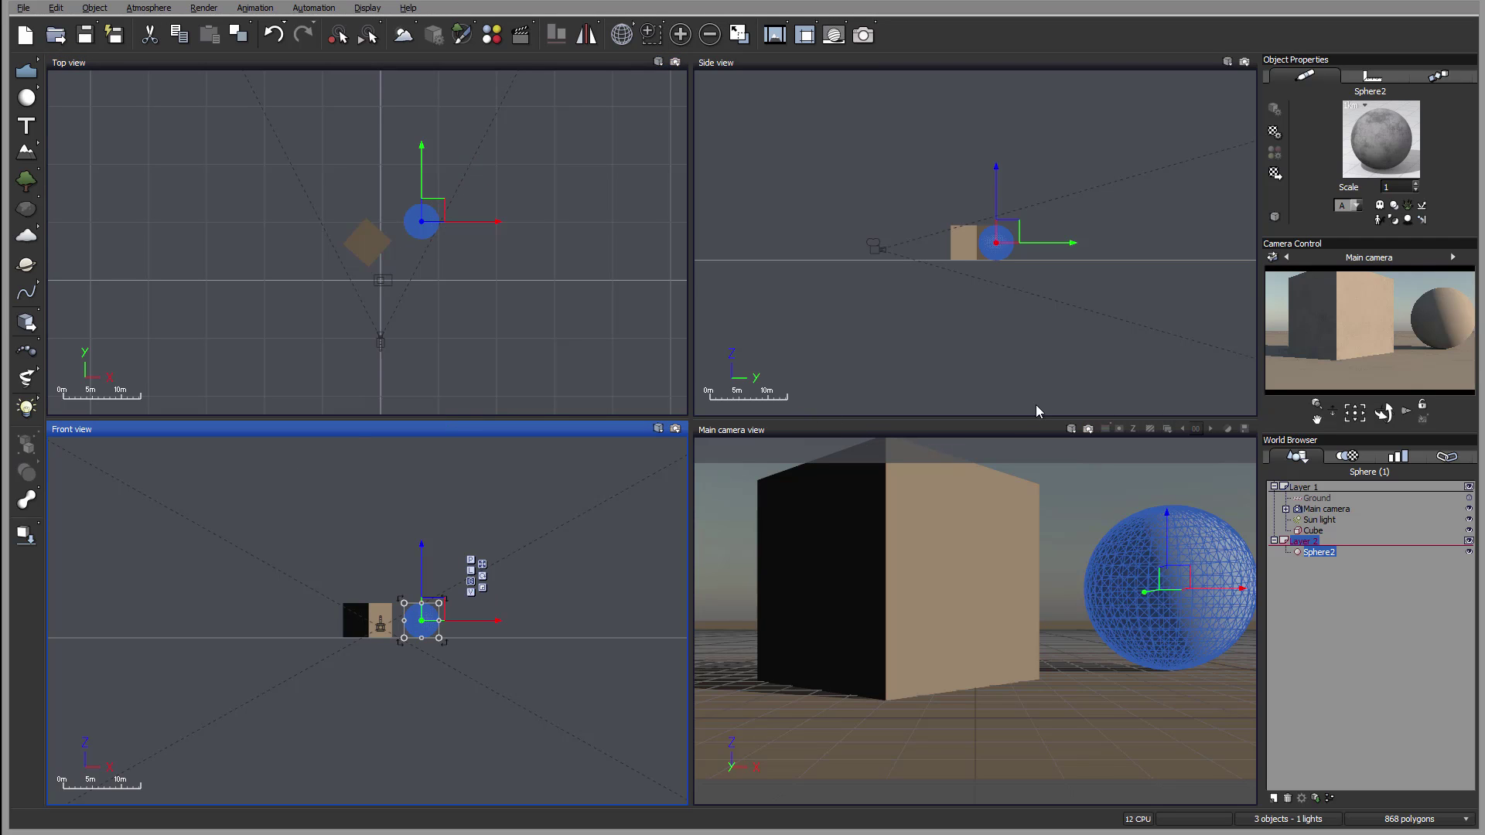